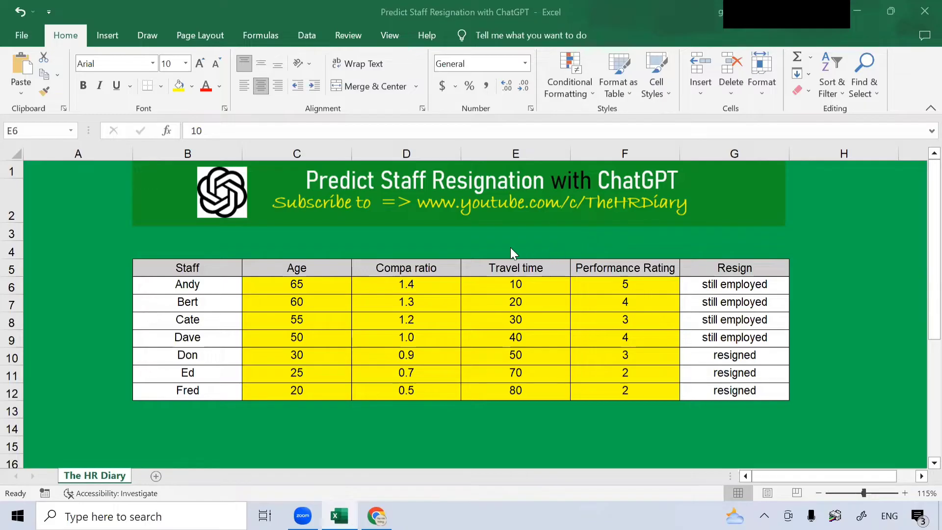
Highlight the predictor columns Age to Performance Rating and the Resign outcome column
click(317, 262)
drag(310, 267, 618, 390)
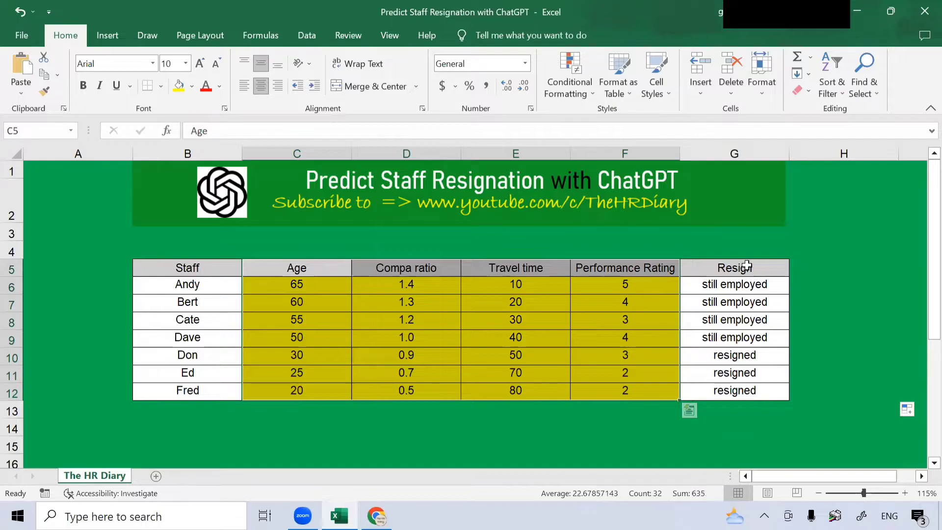
drag(746, 268, 774, 403)
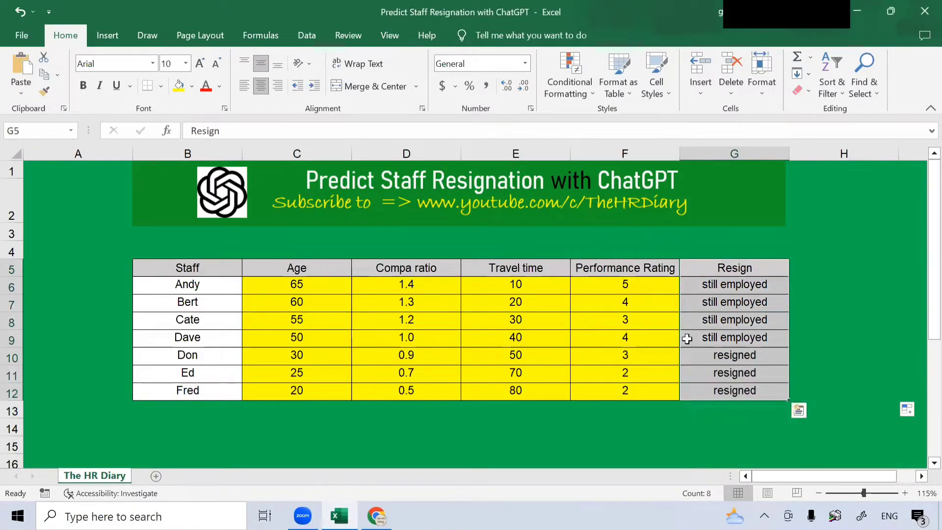
click(630, 269)
drag(629, 269, 313, 286)
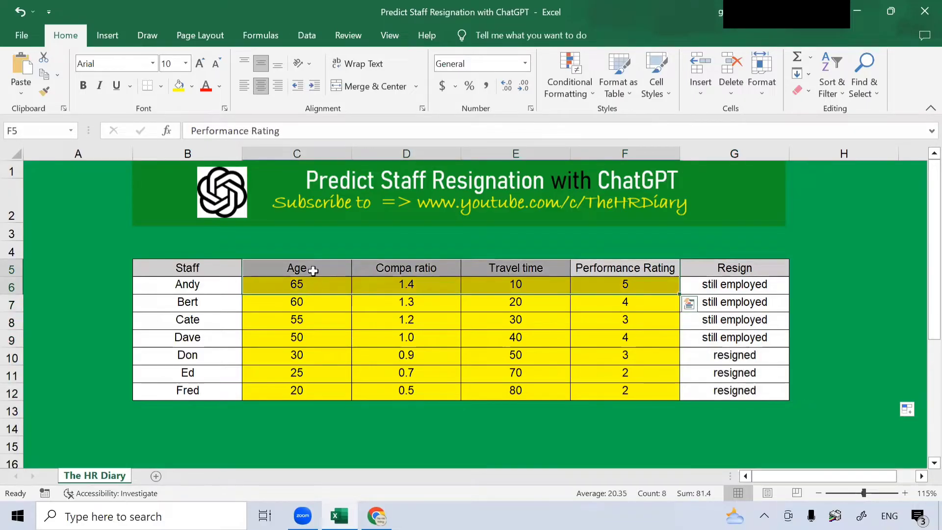
click(313, 271)
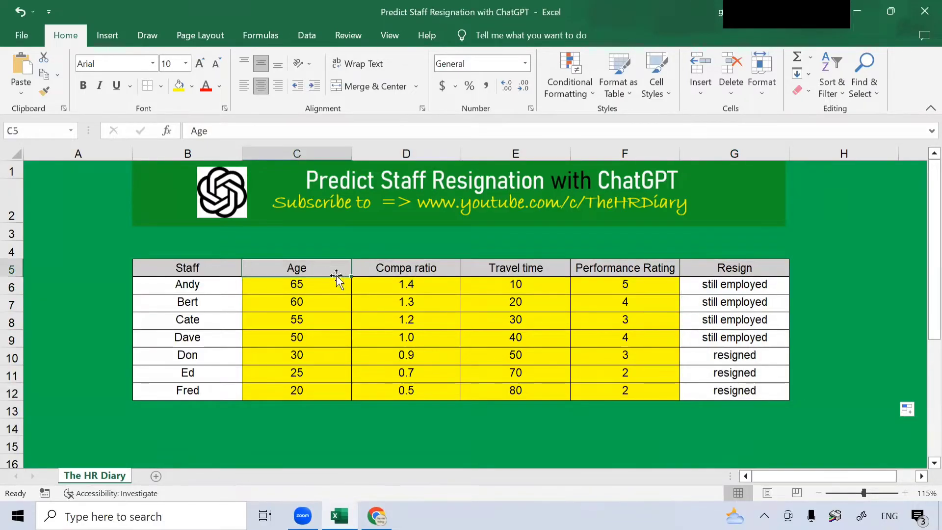
Point out the Compa ratio, Travel time and Performance Rating headers, then resigned and employed outcomes
click(425, 267)
click(539, 266)
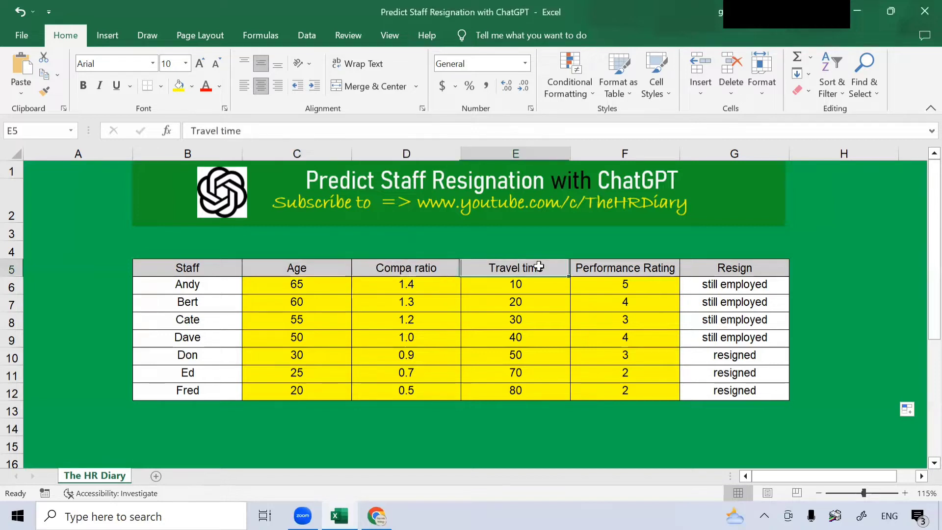
click(643, 268)
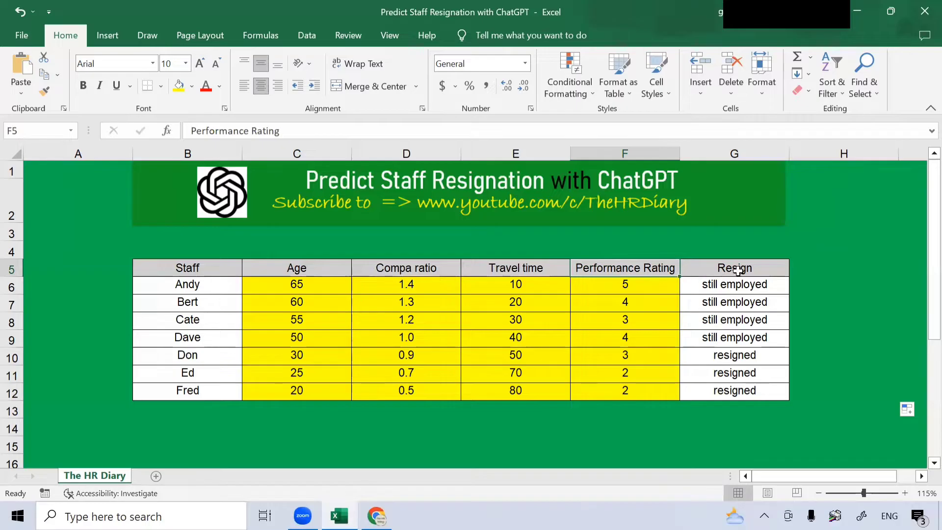
key(Down)
key(Down)
key(Down)
key(Down)
key(Down)
key(Down)
key(Right)
click(774, 328)
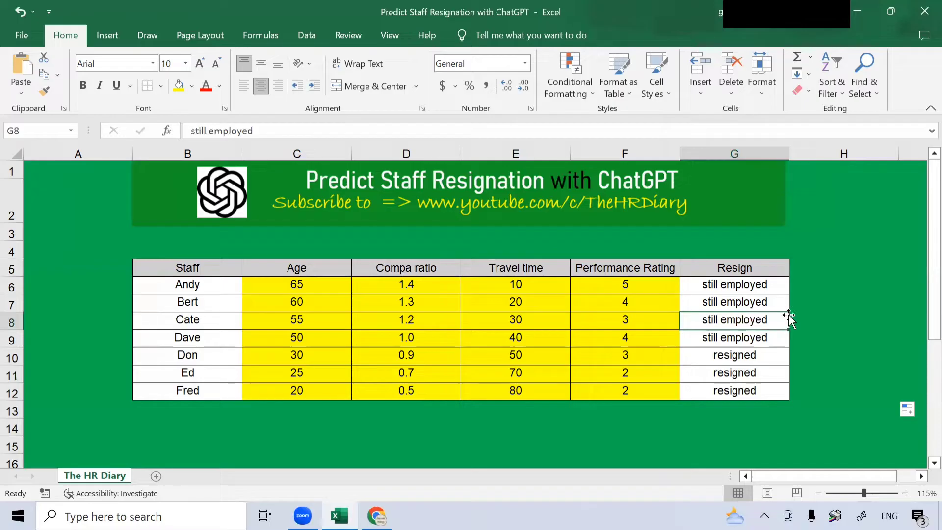
Walk through the Compa ratio column, from a ratio of 1.0 down to the lowest 0.5
click(320, 275)
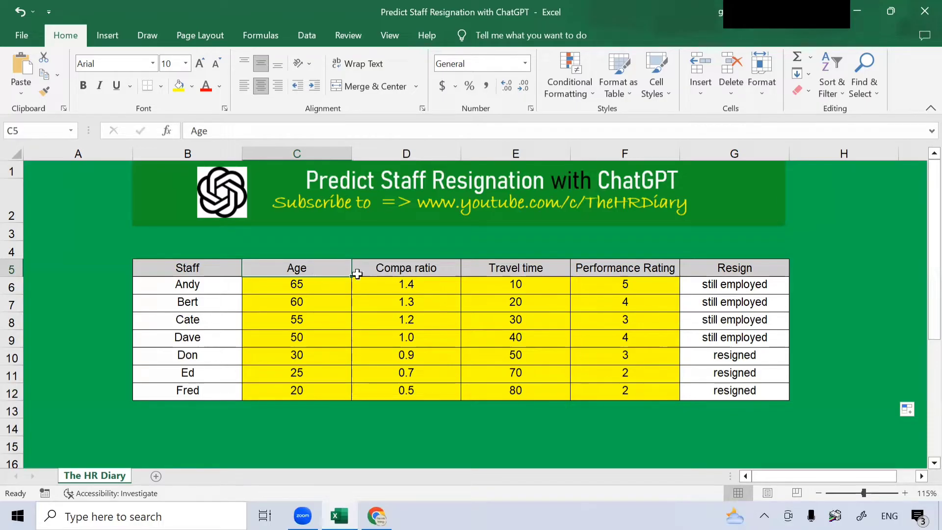
click(446, 269)
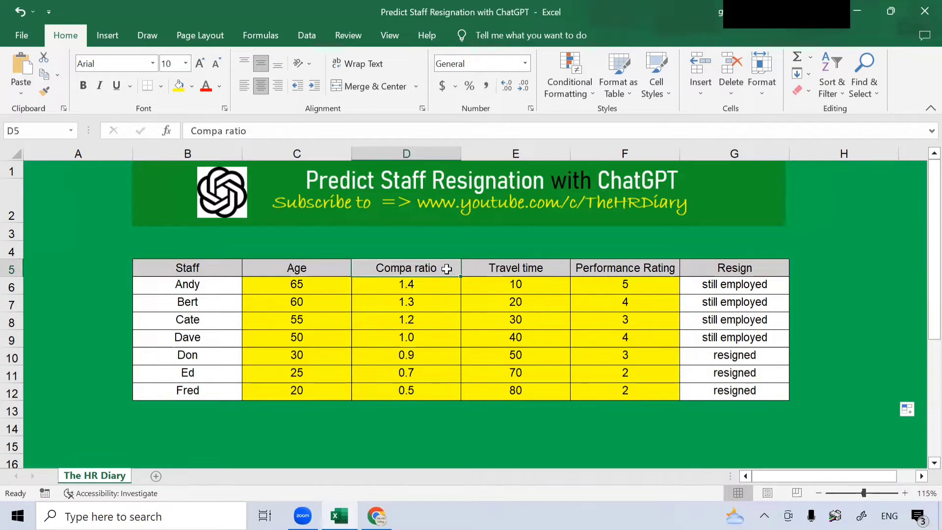
click(430, 339)
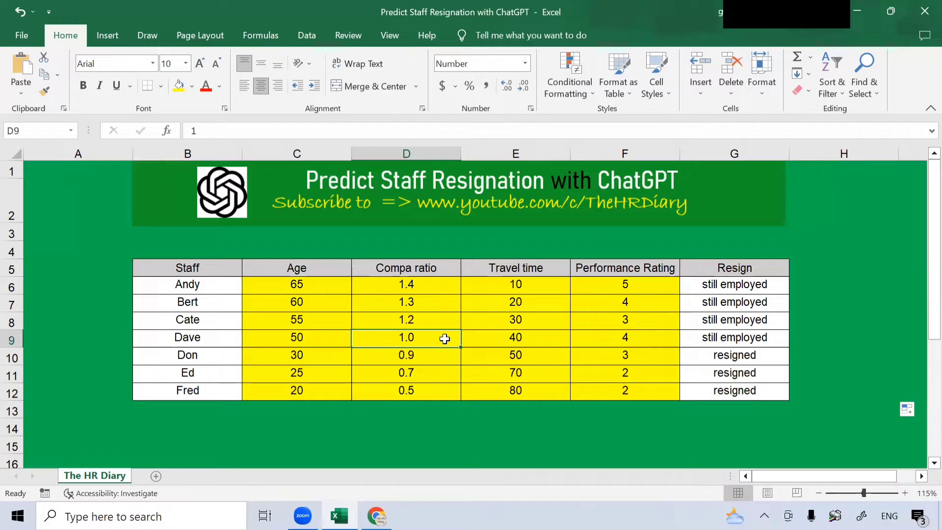
key(Down)
key(Down)
key(Down)
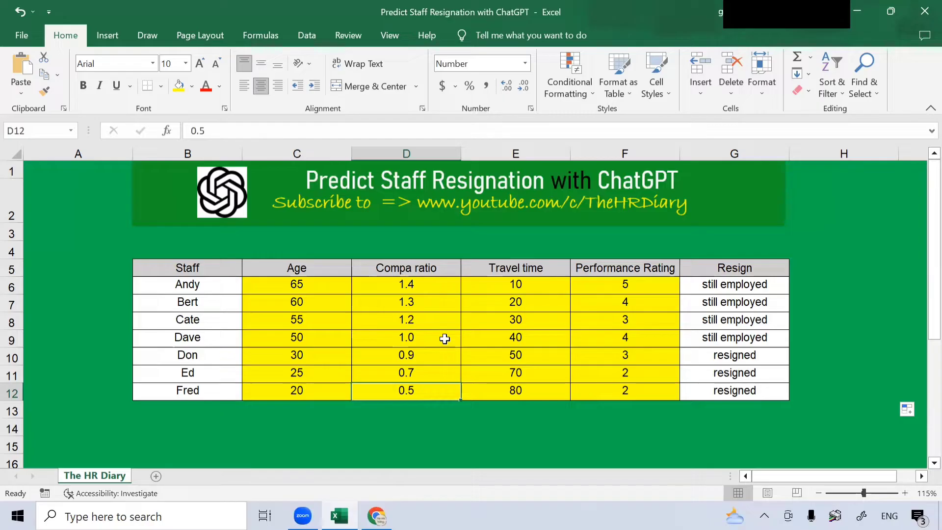
Walk through the Travel time column, from the shortest 10 through 30 to the longest 80
click(550, 268)
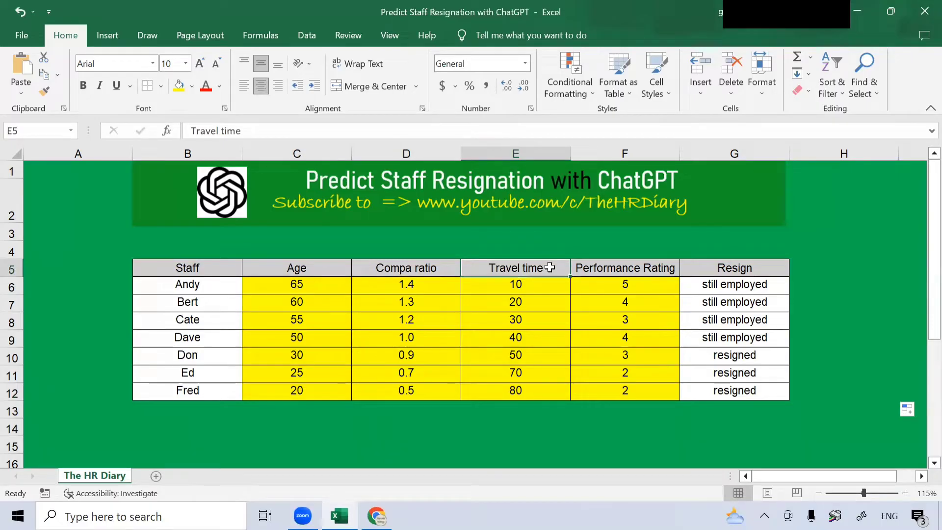
click(554, 287)
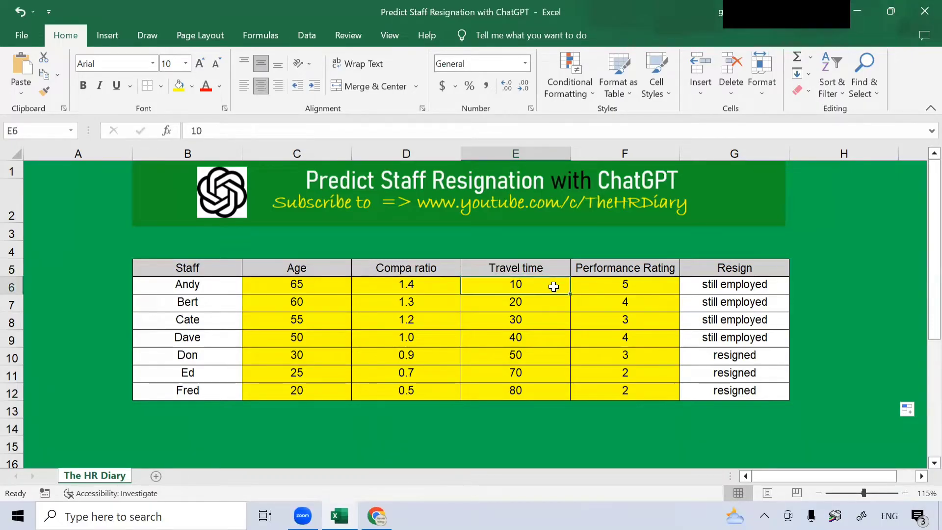
drag(553, 287, 563, 336)
click(530, 319)
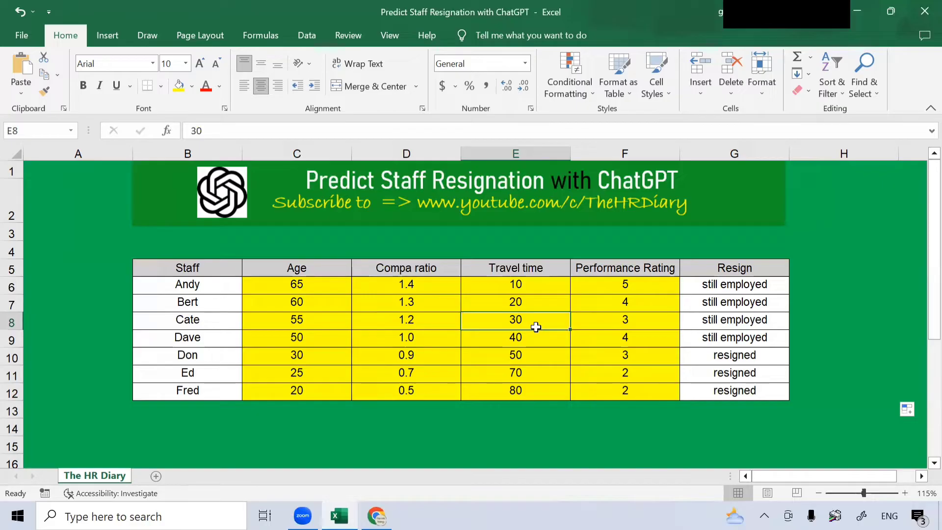
click(532, 287)
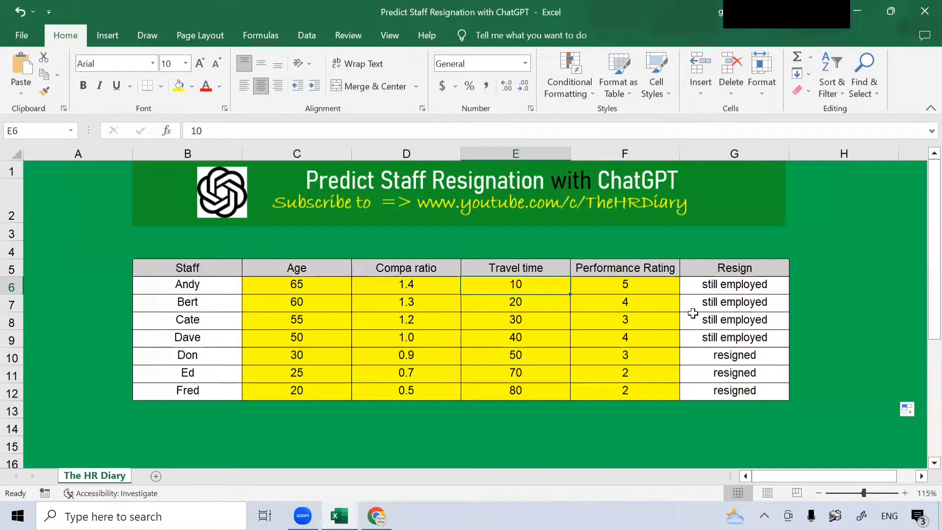
click(541, 388)
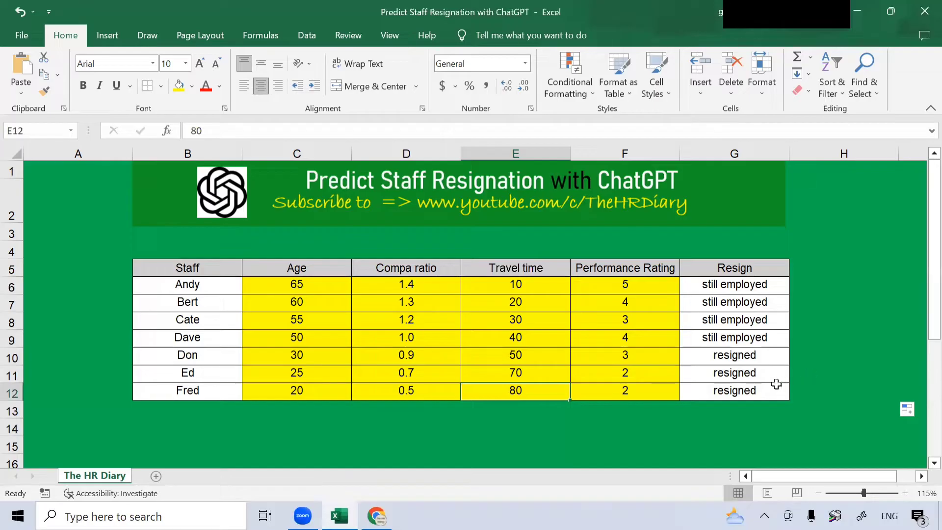
Walk through Performance Rating, highlighting the lowest ratings of 2 and the highest 5 and 4
click(664, 269)
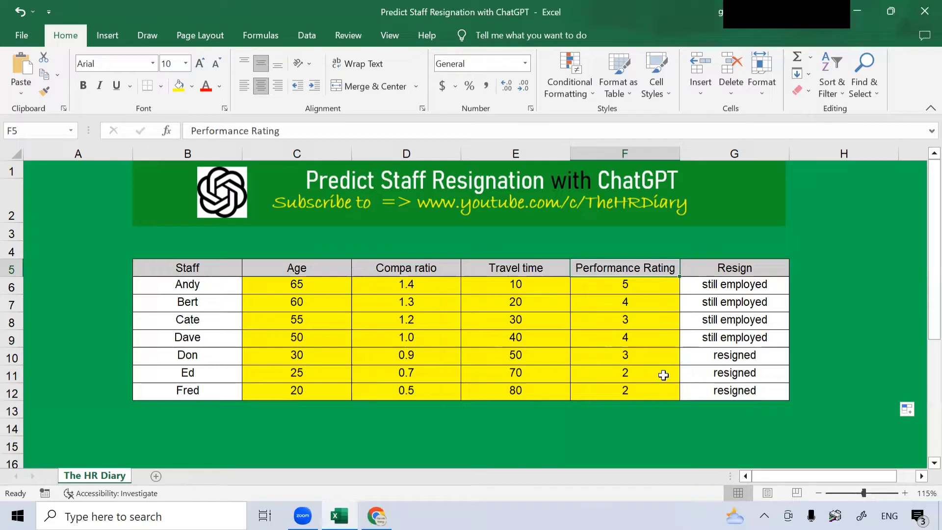
drag(654, 376, 658, 387)
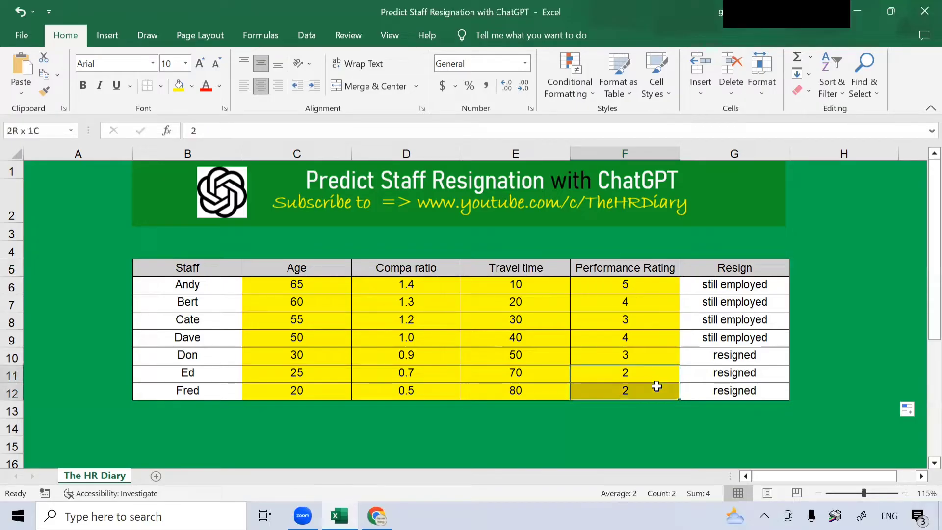
click(641, 285)
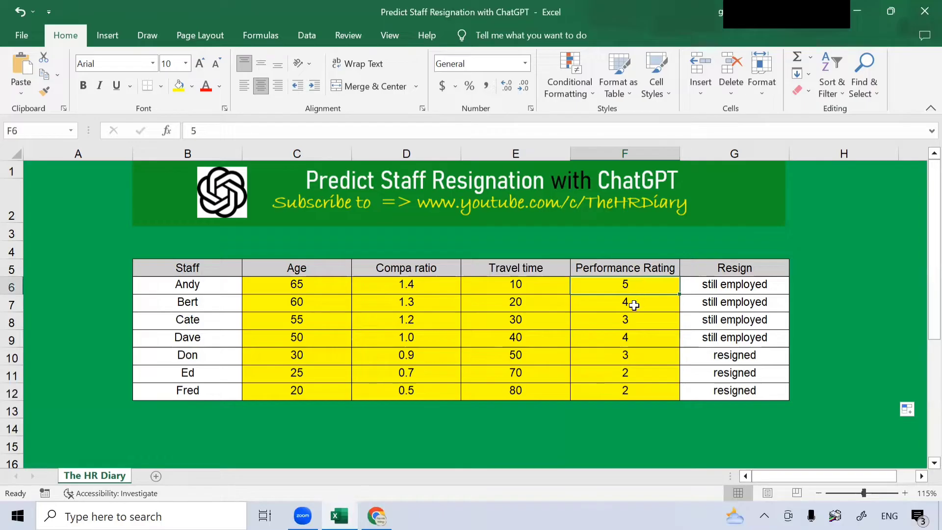
click(633, 302)
drag(632, 303, 637, 288)
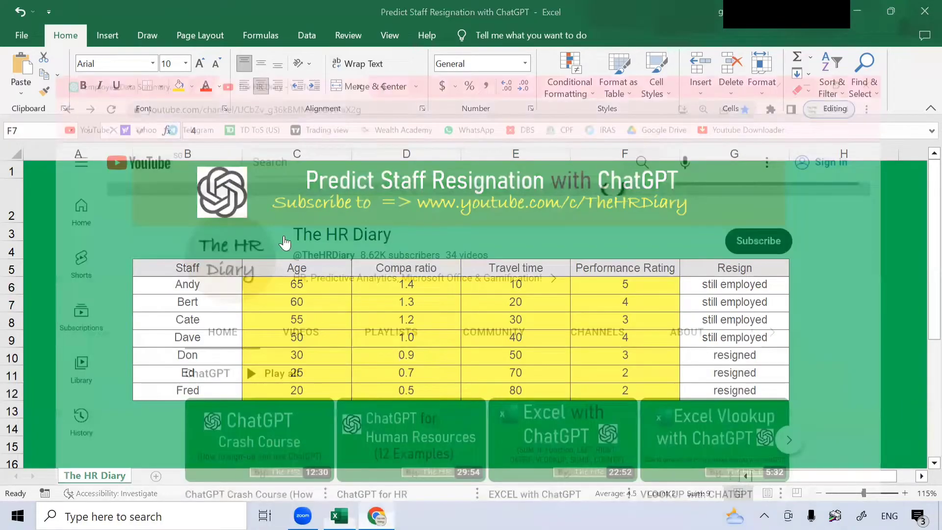
Bring up The HR Diary YouTube channel page in Chrome and zoom it in
click(362, 478)
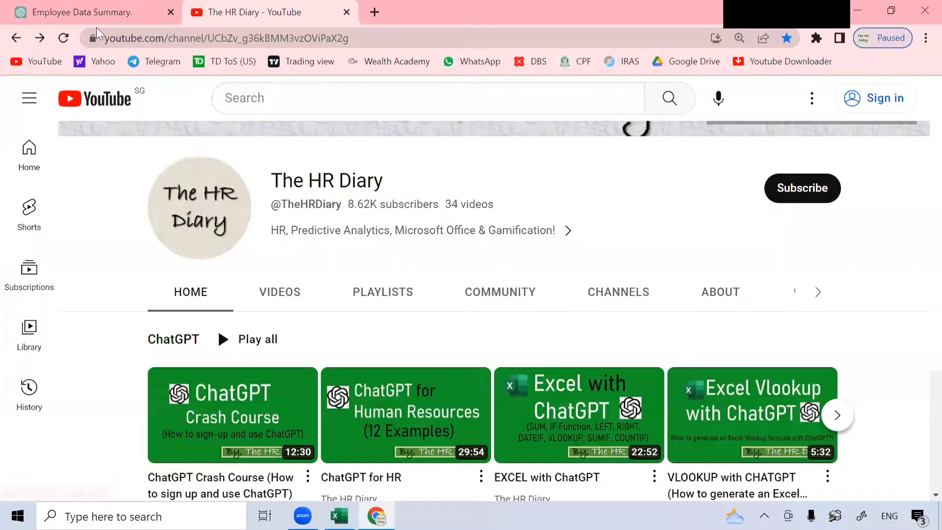
click(111, 2)
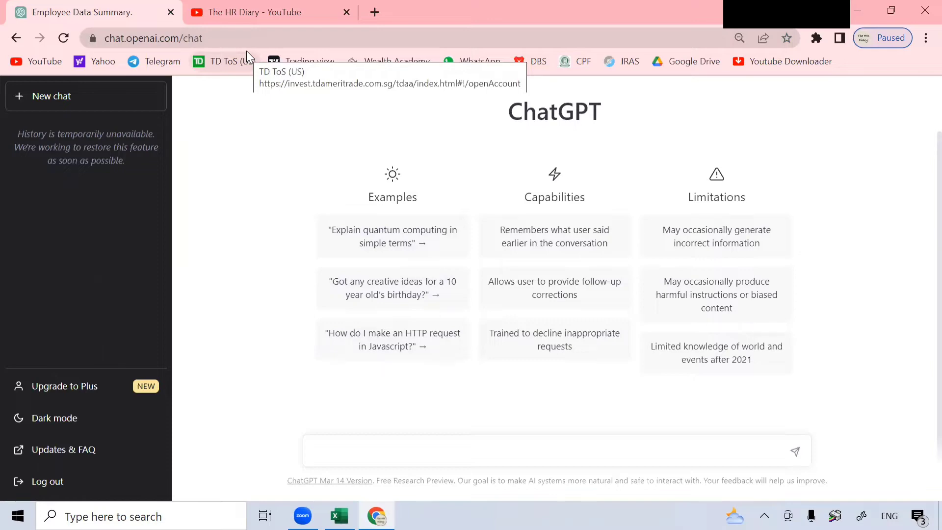
click(272, 7)
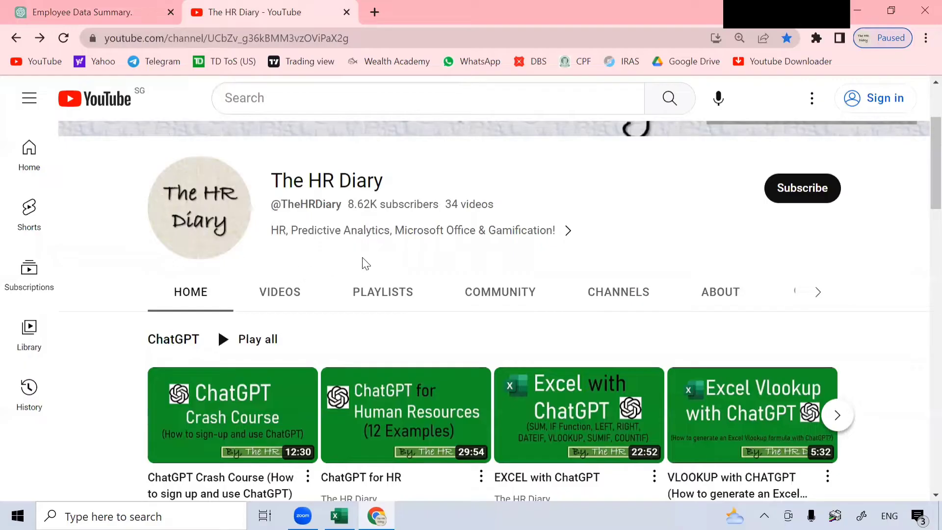
scroll(368, 315, down, 2)
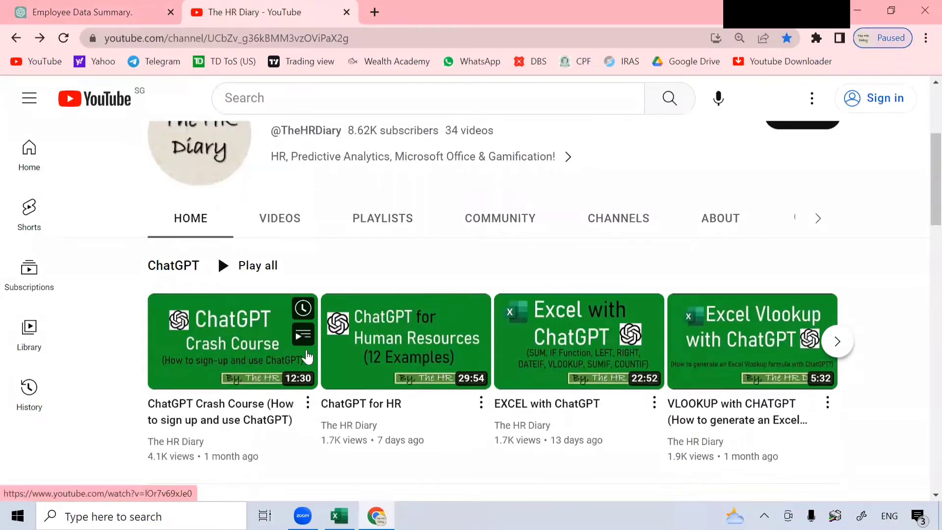
key(ctrl+plus)
key(ctrl+plus)
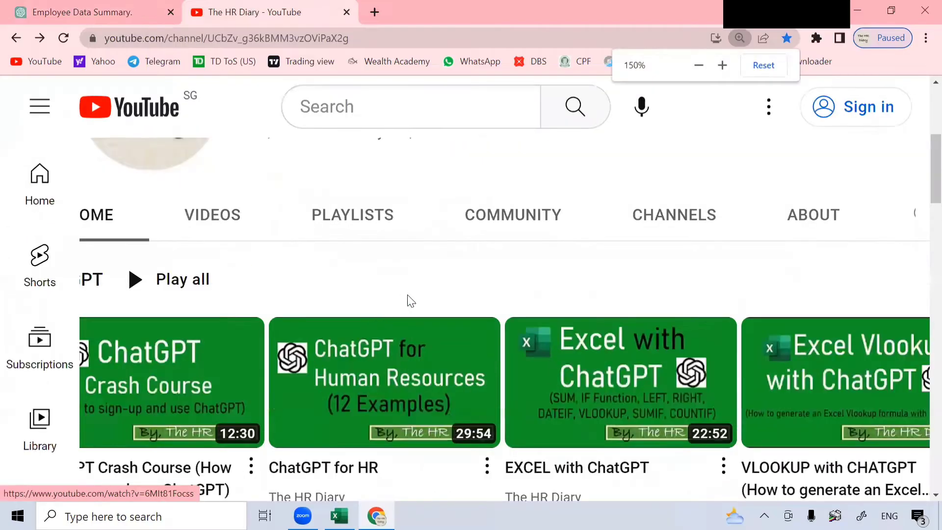
scroll(405, 299, down, 2)
scroll(405, 298, up, 2)
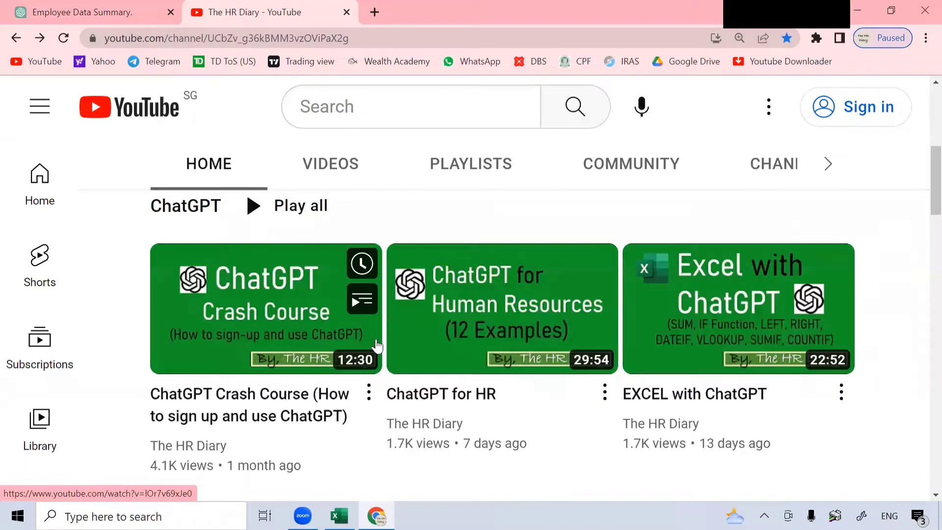
In the Employee Data Summary chat, type a question about deriving a logistic regression resignation formula
click(136, 4)
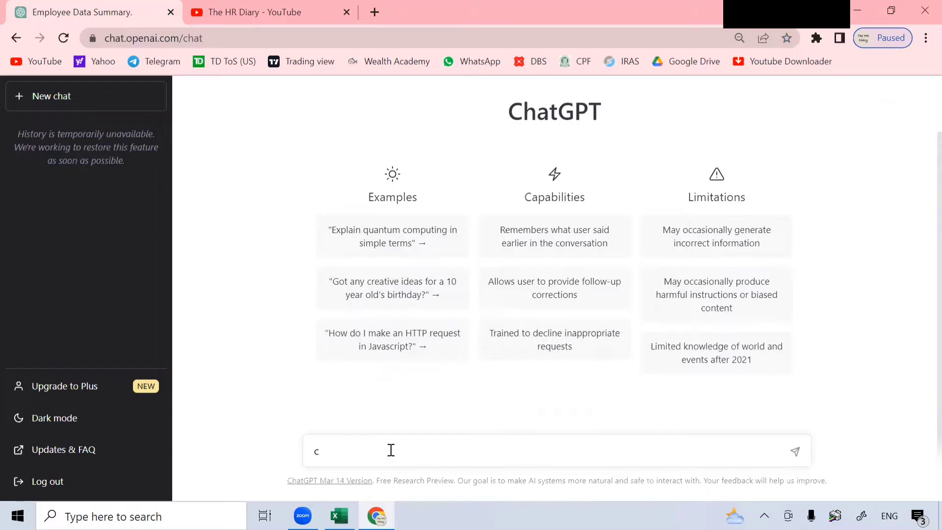
text(chatgpt derive a logistic)
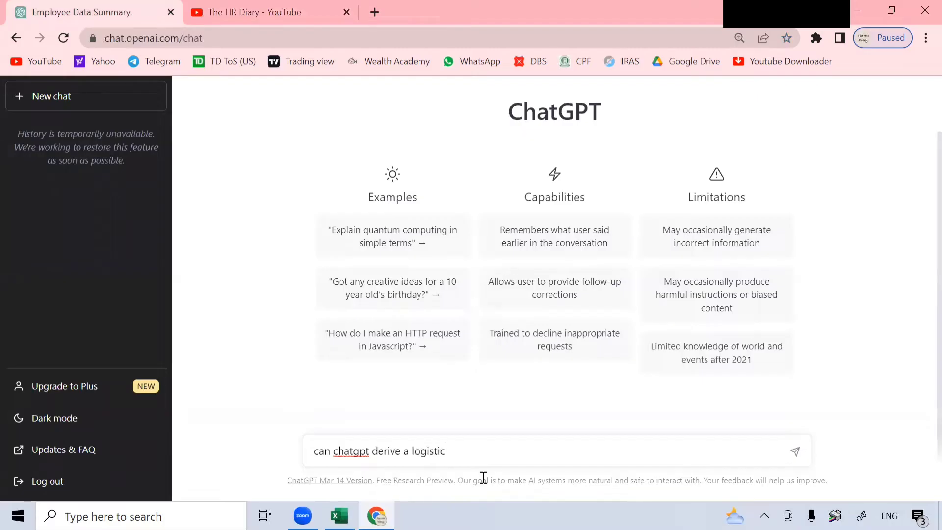
text( regression formula to predict s)
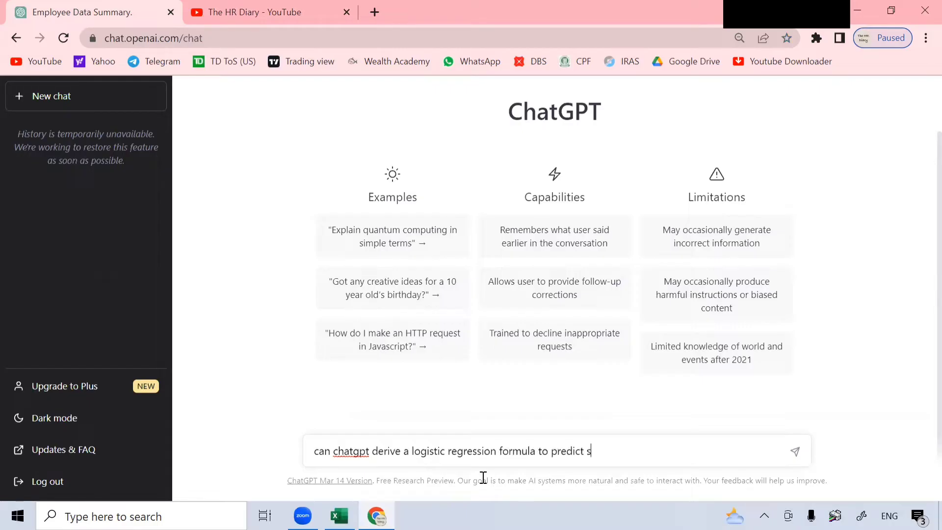
text(taff resignation if I provi)
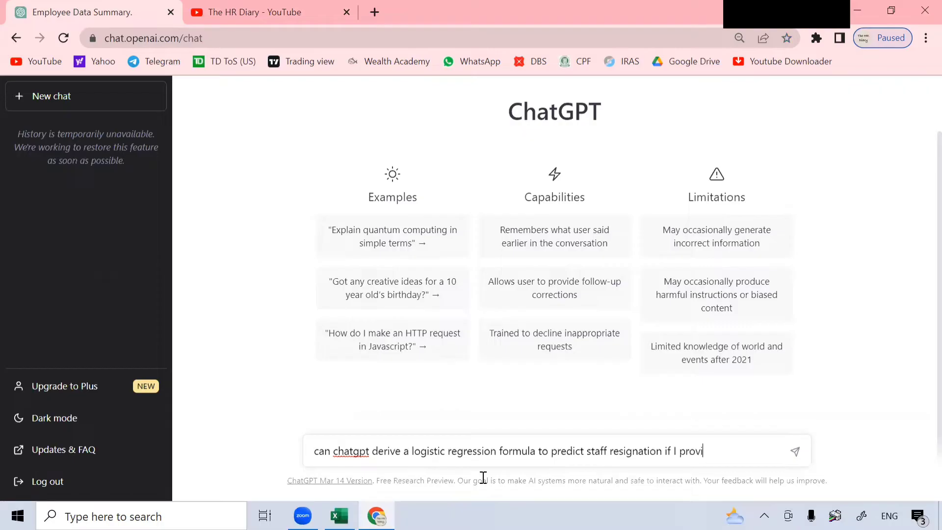
text(de it with my dataset?)
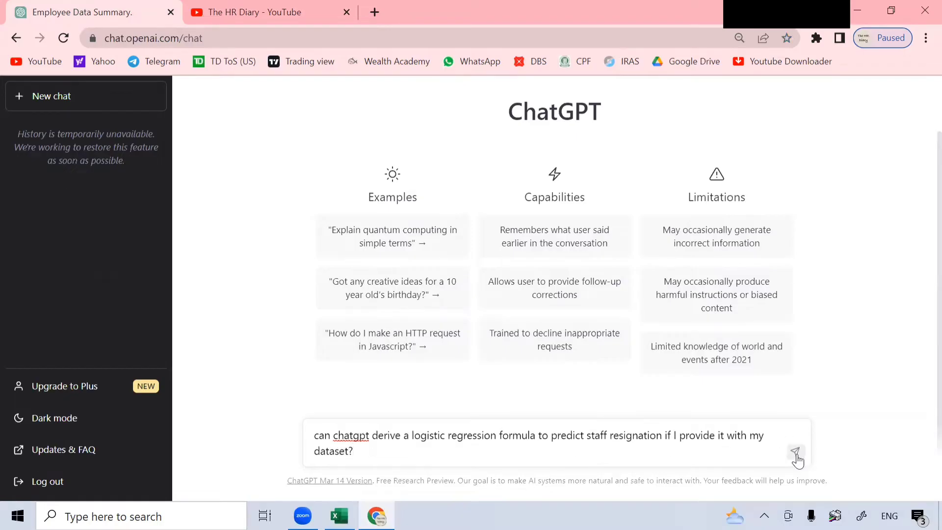
Send the resignation-formula question, stop the reply after the formula, then clear all conversations
click(795, 452)
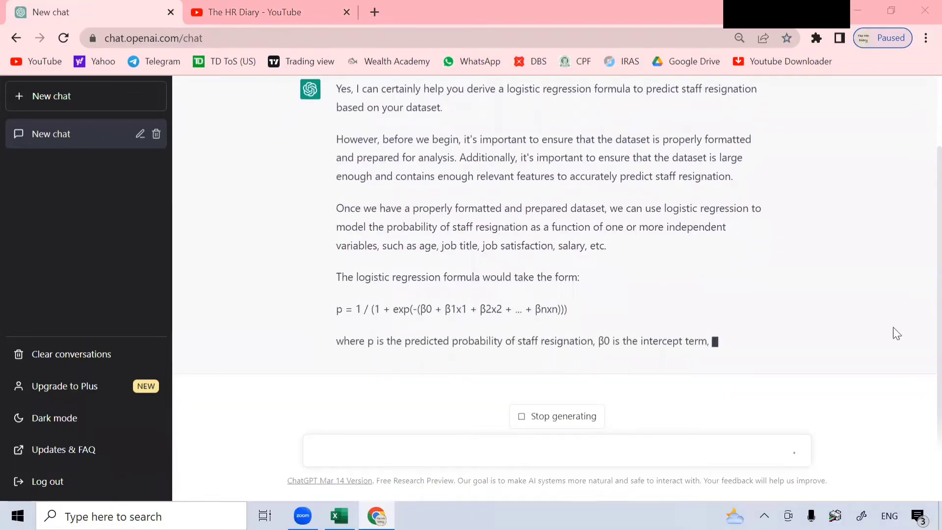
click(557, 417)
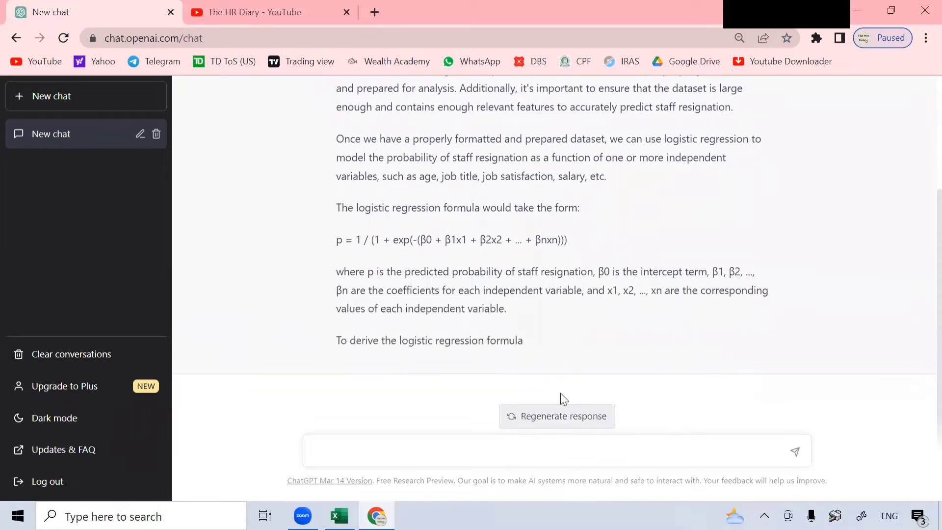
scroll(530, 236, up, 3)
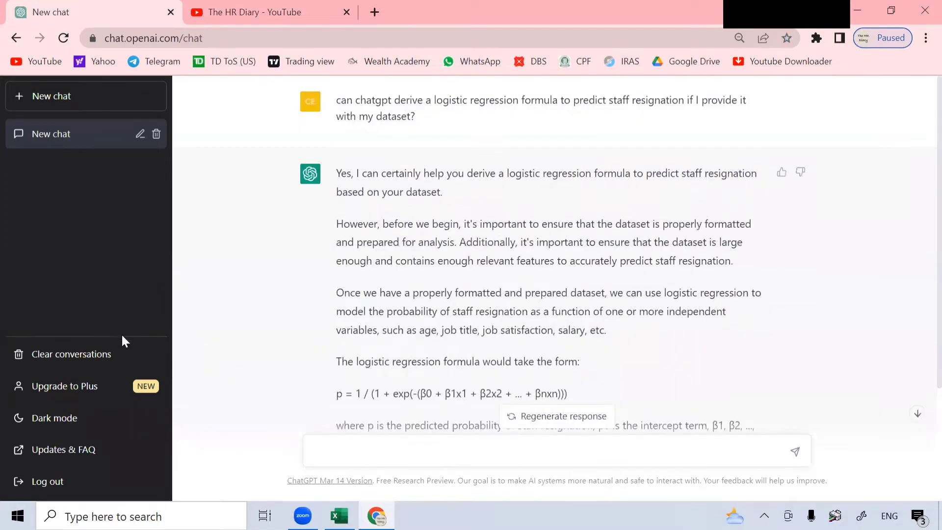
click(82, 355)
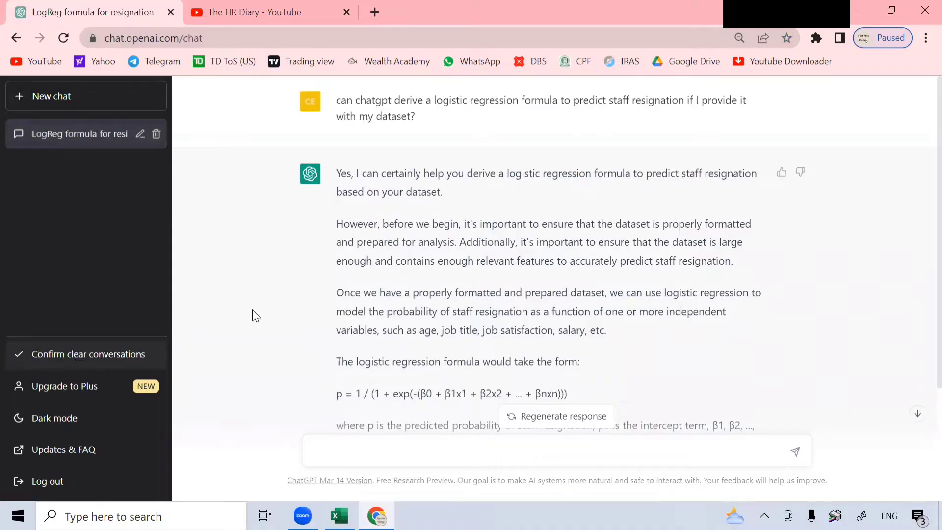
click(122, 354)
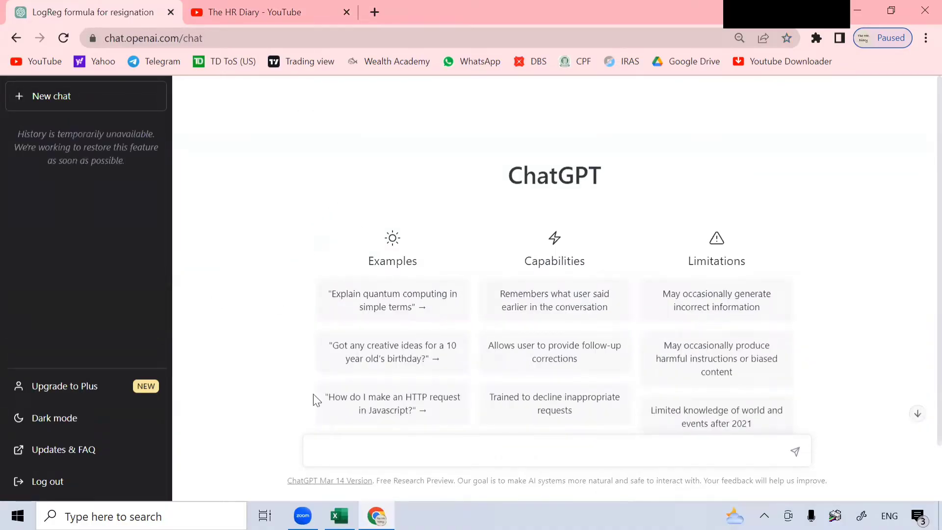
Copy the Excel staff table B5:G12 (headers plus seven rows) and return to ChatGPT
mouse_move(339, 515)
click(350, 400)
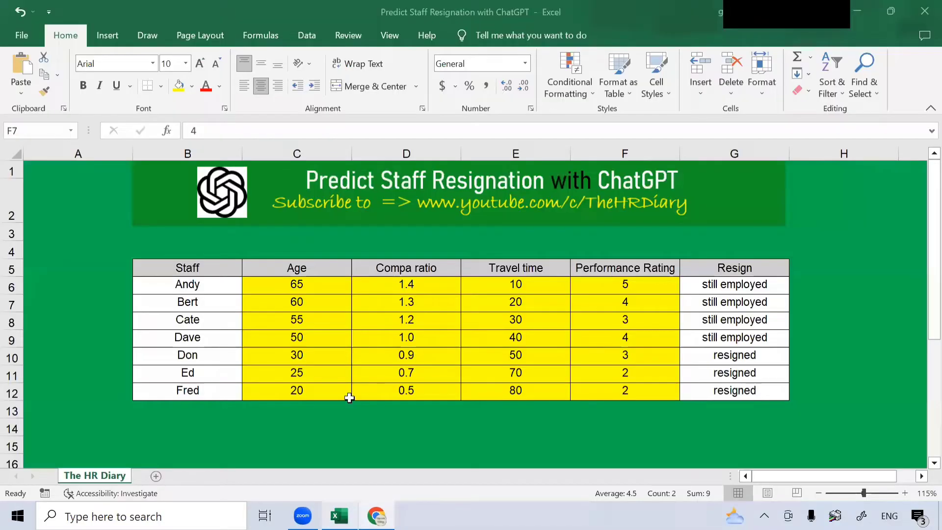
key(Right)
key(Right)
key(Down)
key(Down)
key(Down)
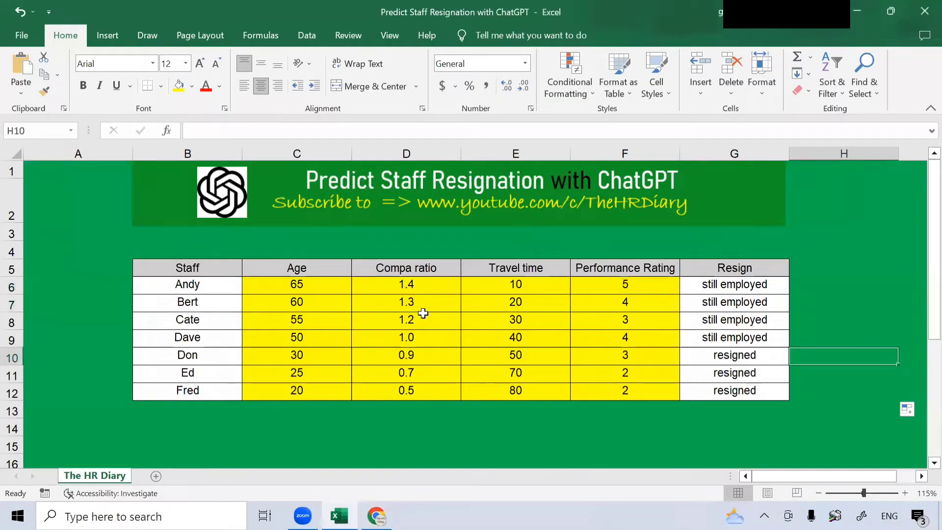
click(169, 268)
drag(169, 268, 760, 394)
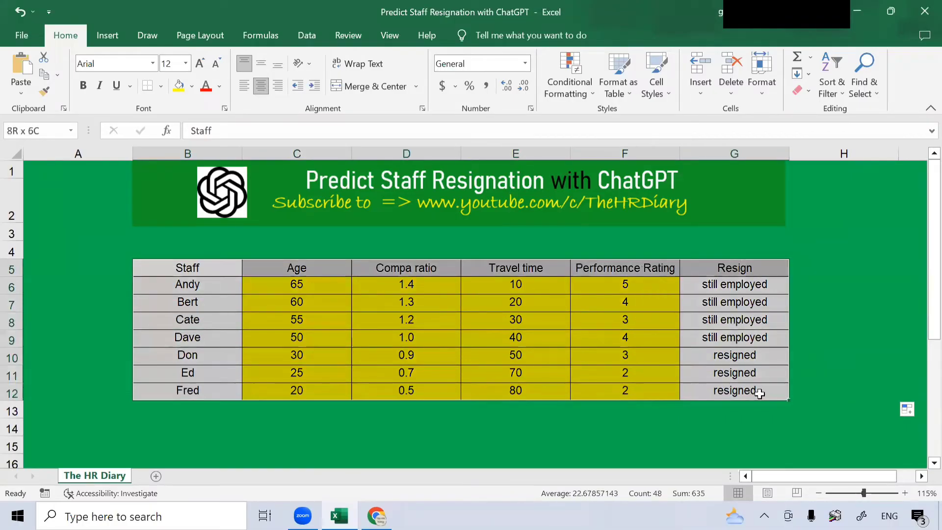
right_click(747, 288)
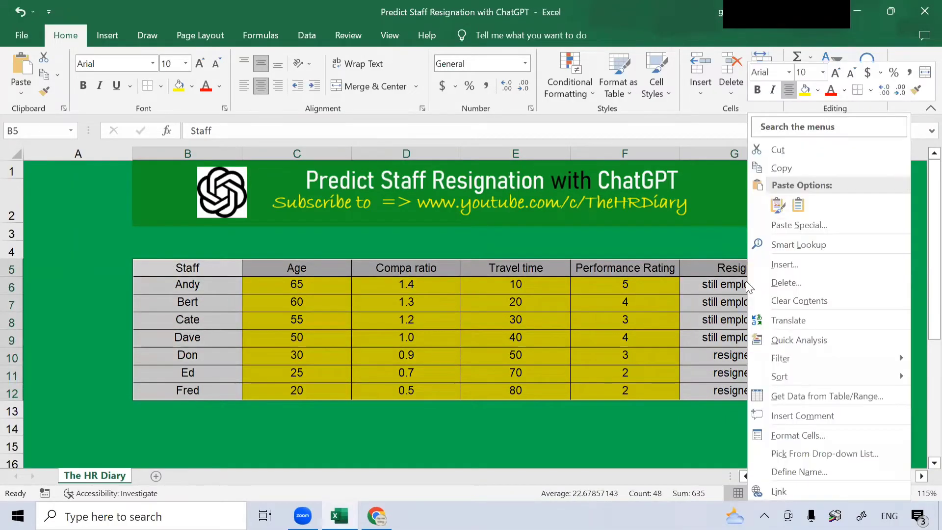
click(784, 169)
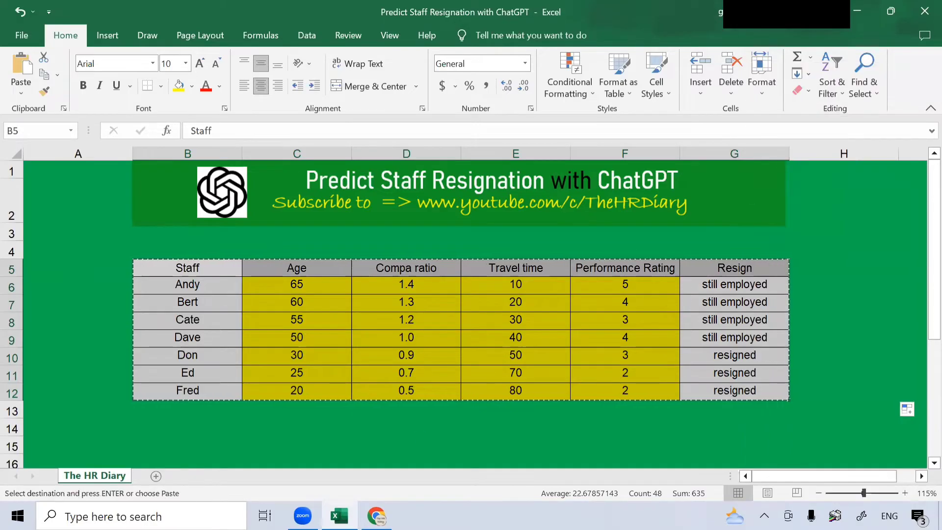
click(377, 516)
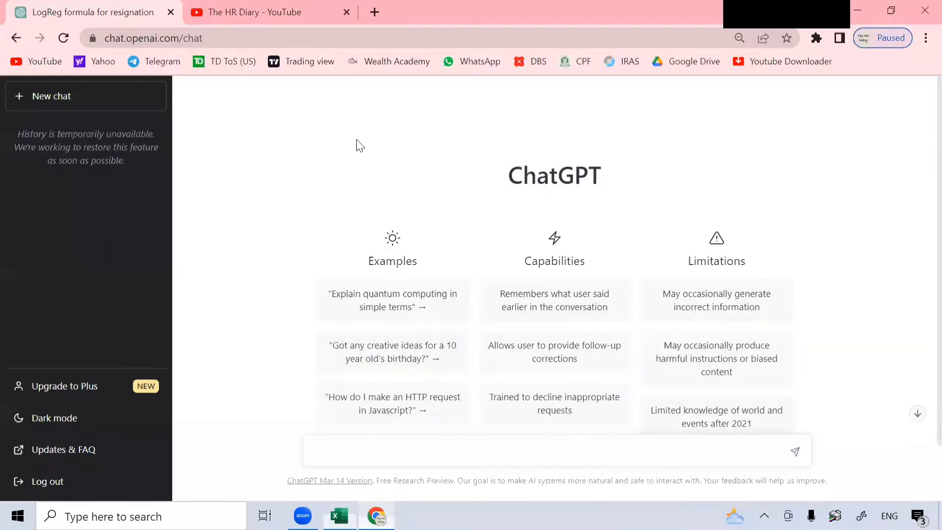
Paste the copied staff table into the ChatGPT message box and send it
scroll(322, 219, down, 1)
scroll(326, 228, up, 1)
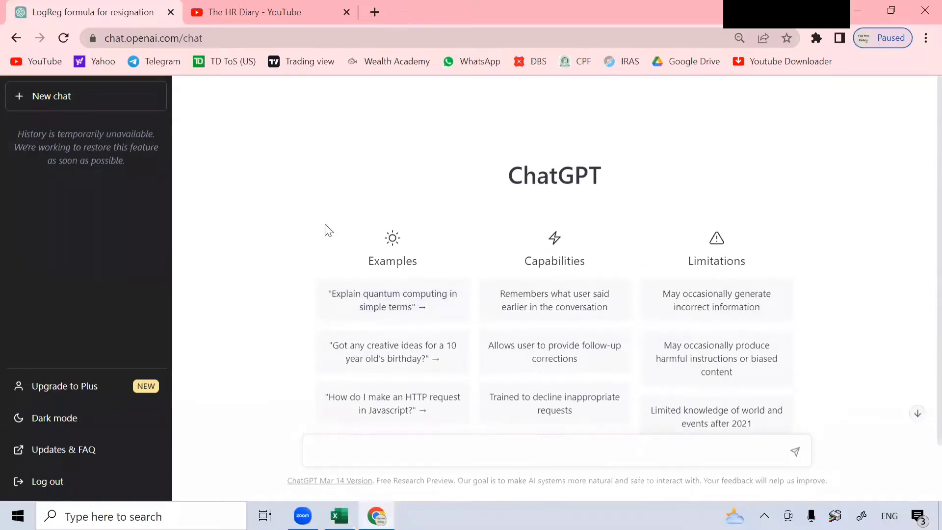
right_click(357, 449)
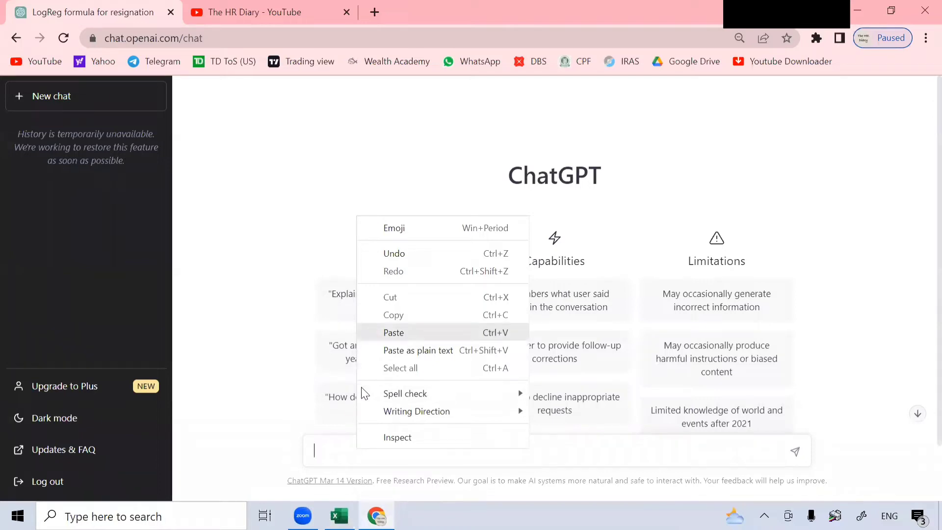
key(Return)
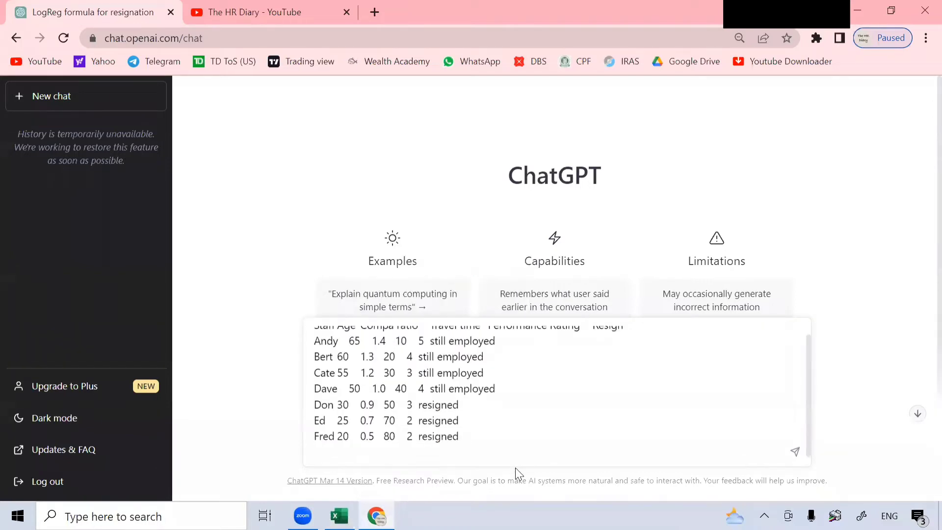
click(796, 452)
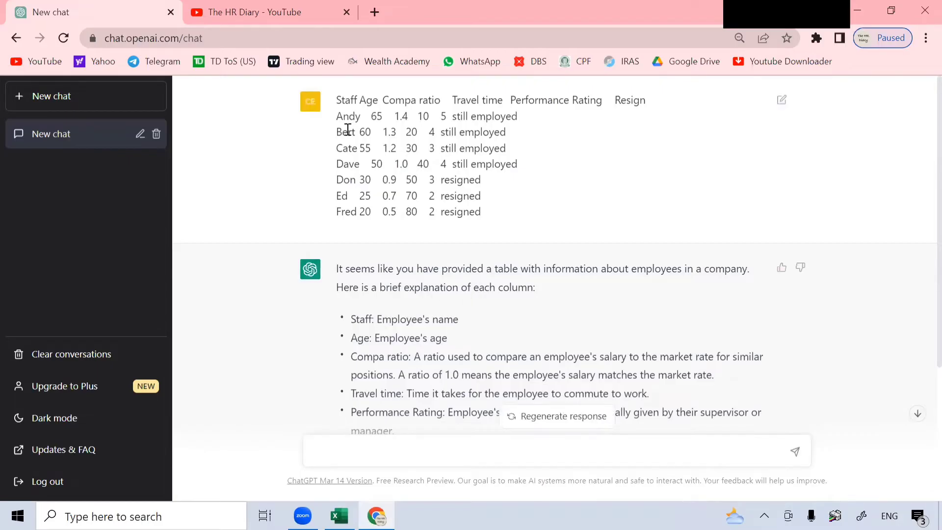
Read the reply's compa ratio explanation, highlighting the sentence about a ratio of 1.0
scroll(480, 189, down, 2)
scroll(386, 289, up, 2)
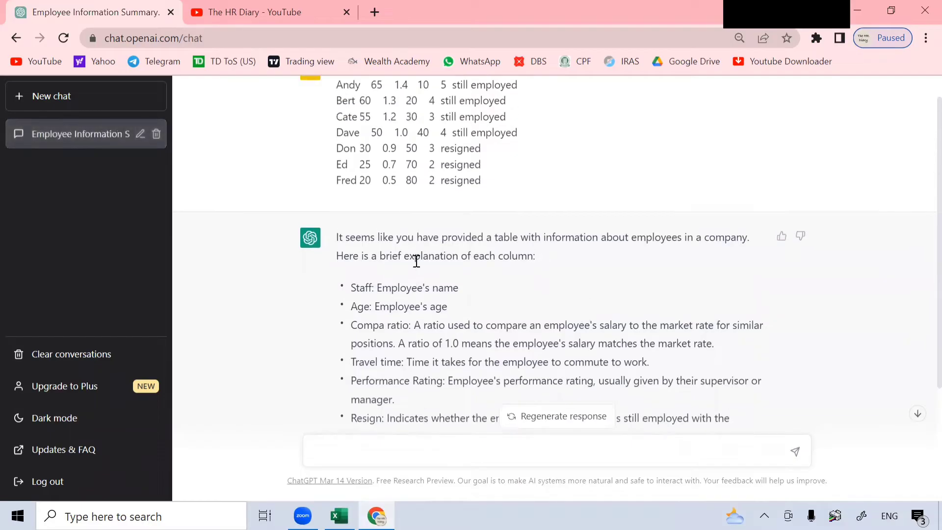
scroll(500, 255, down, 2)
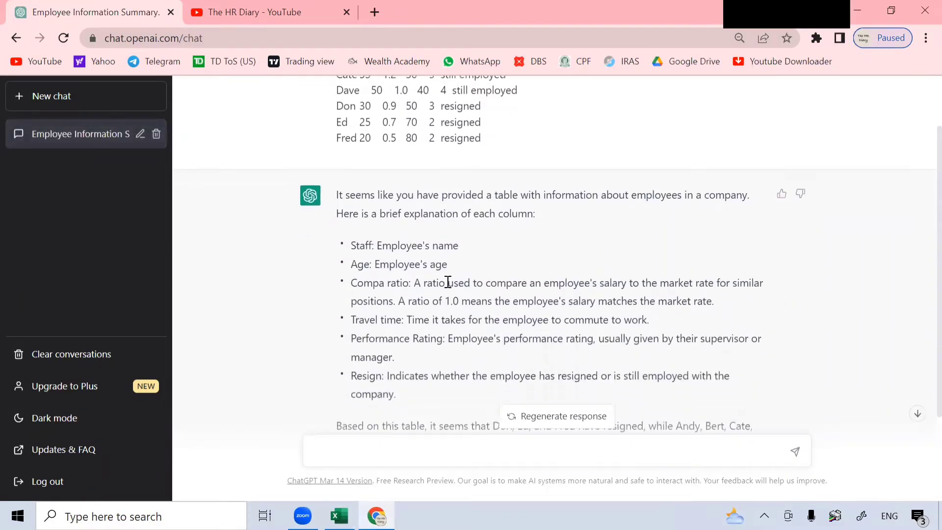
drag(419, 281, 628, 281)
scroll(664, 281, up, 2)
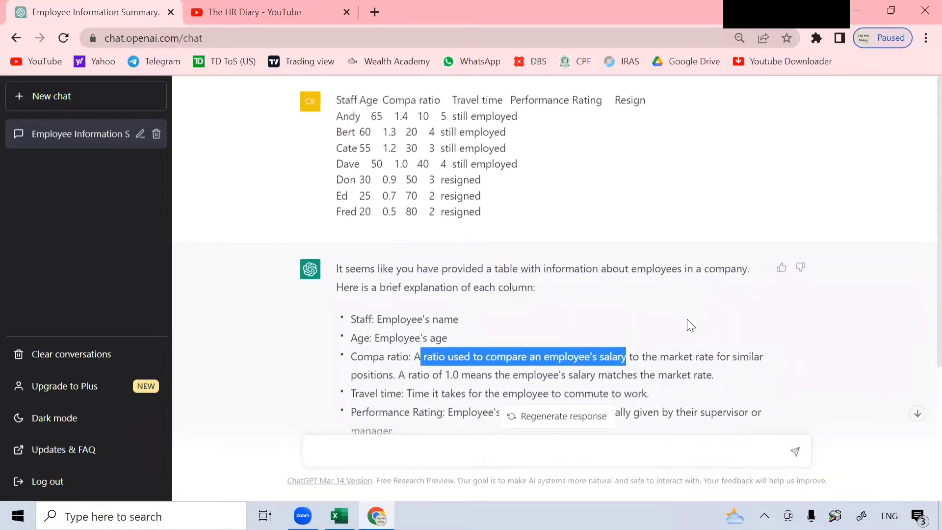
scroll(707, 309, down, 2)
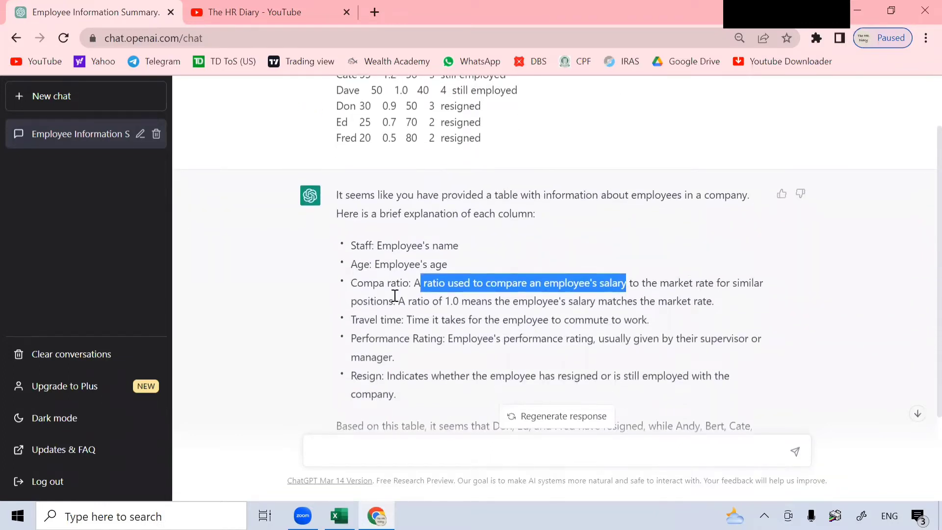
drag(398, 301, 733, 314)
click(686, 322)
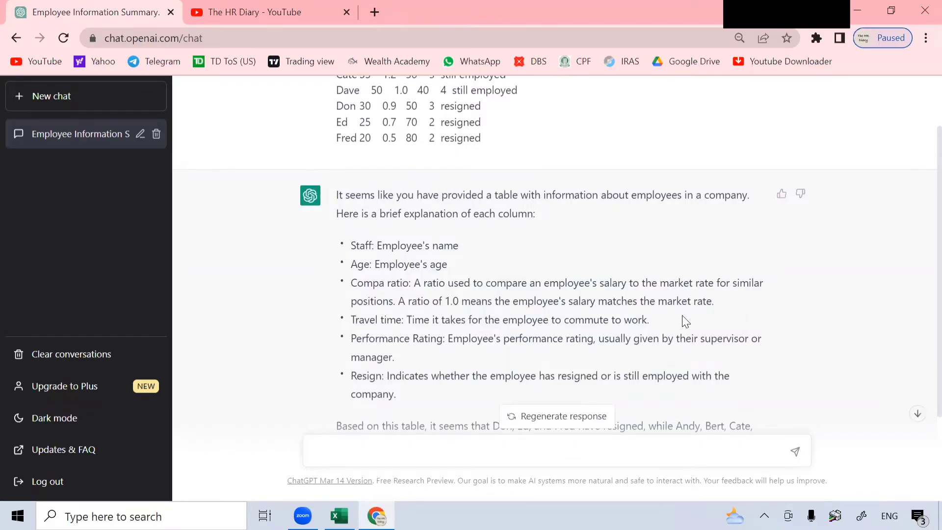
Read and highlight the reply's travel time explanation
scroll(542, 319, up, 2)
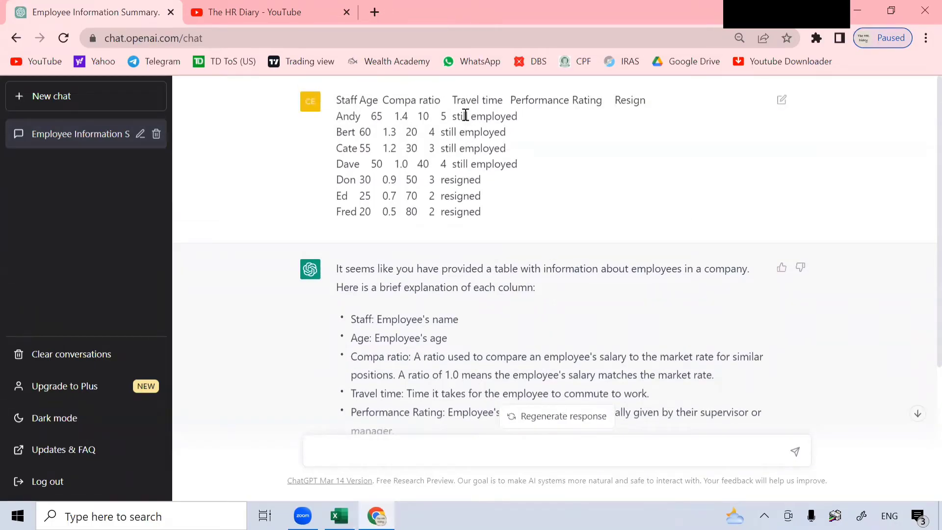
scroll(476, 118, down, 2)
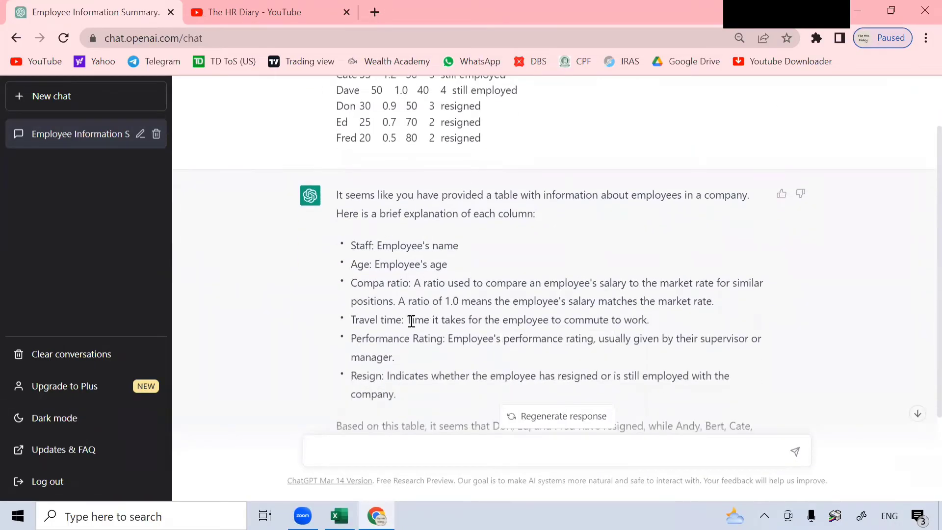
drag(407, 321, 676, 314)
scroll(572, 168, up, 2)
scroll(566, 160, down, 2)
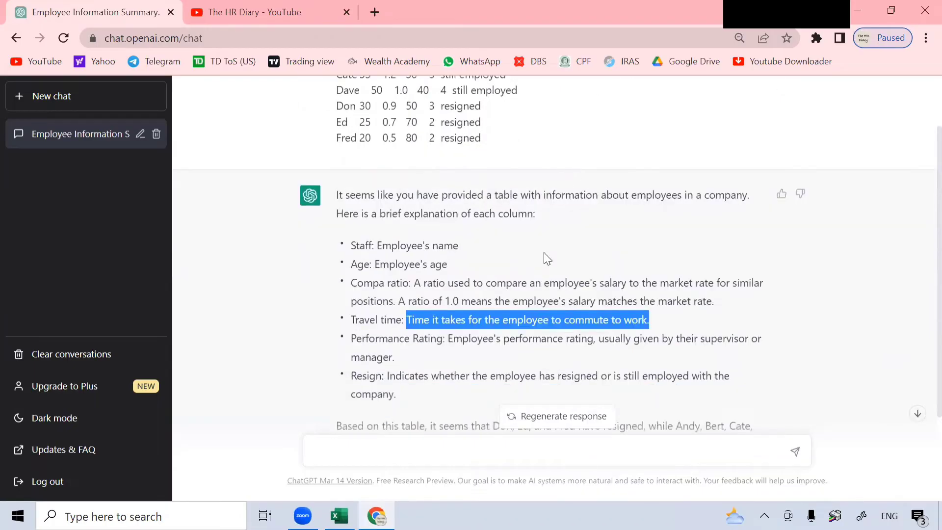
click(456, 322)
scroll(456, 322, down, 2)
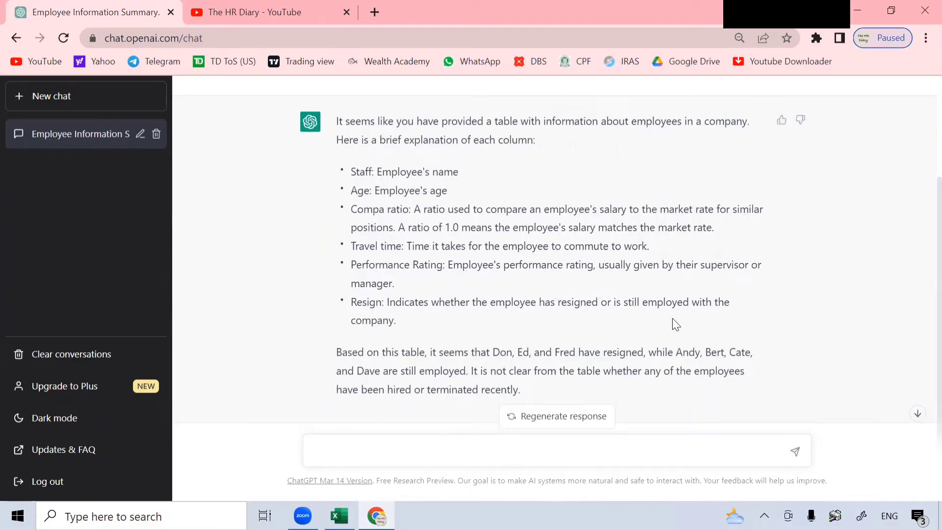
scroll(688, 288, down, 1)
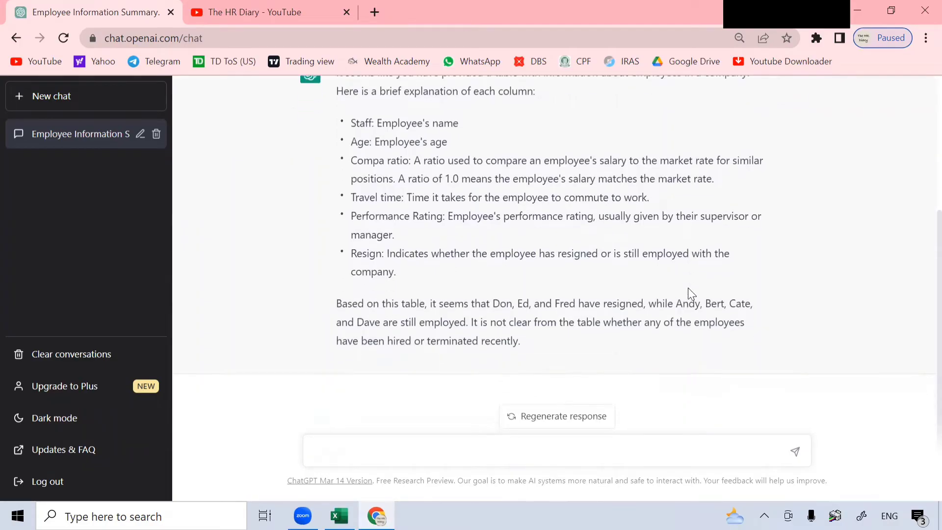
scroll(649, 224, up, 4)
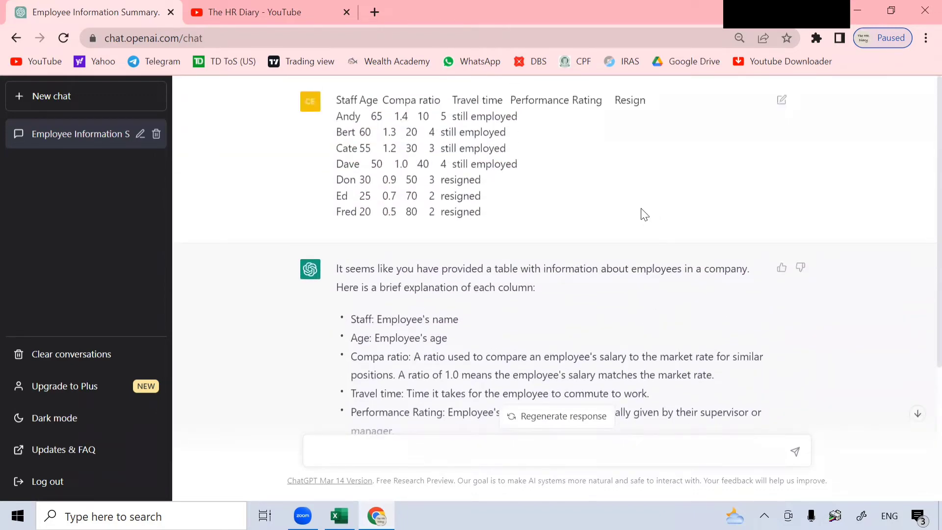
scroll(643, 212, down, 4)
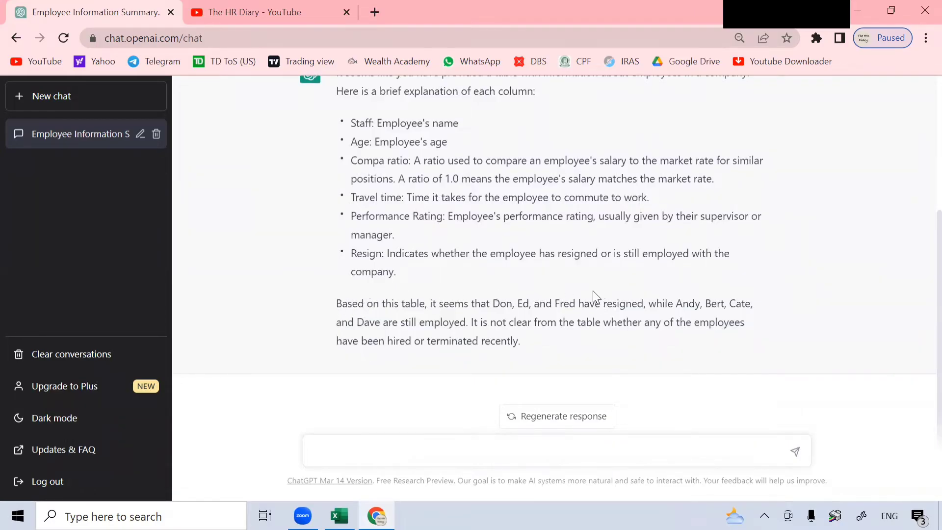
scroll(593, 292, up, 4)
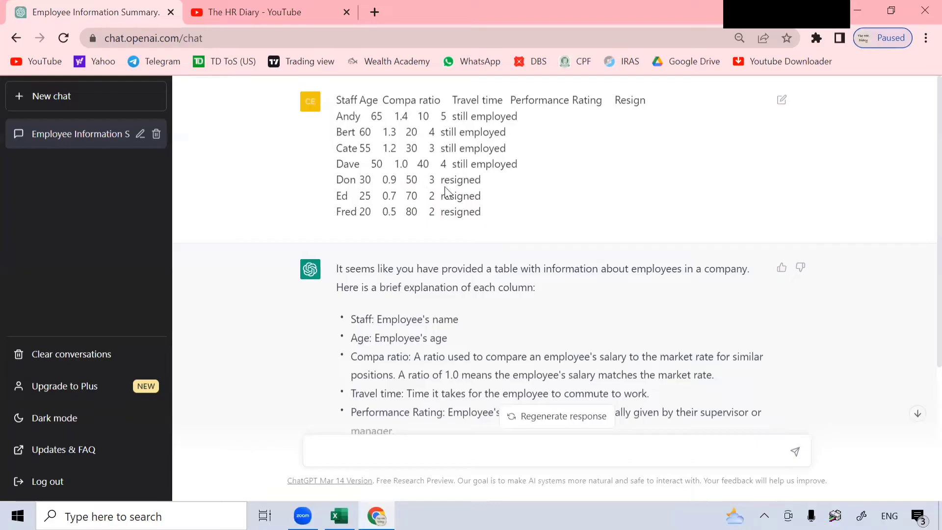
scroll(722, 297, down, 4)
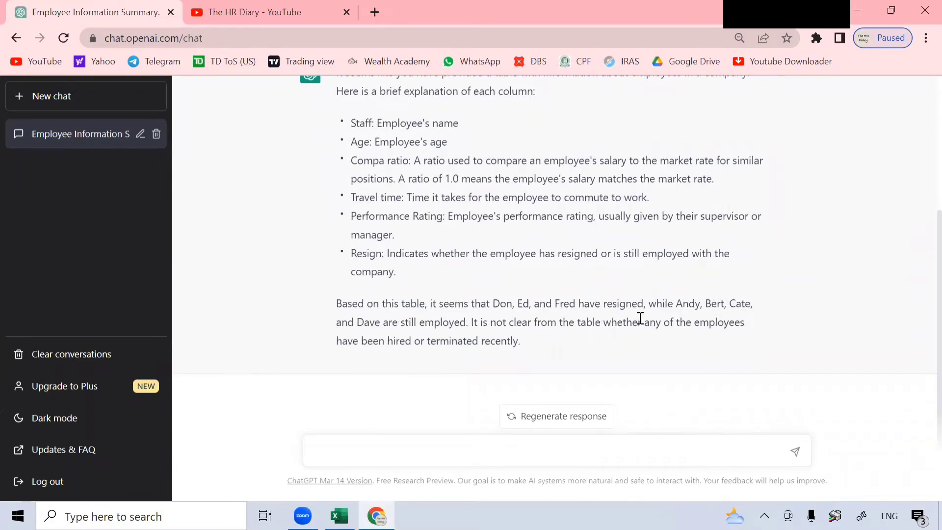
scroll(490, 290, up, 4)
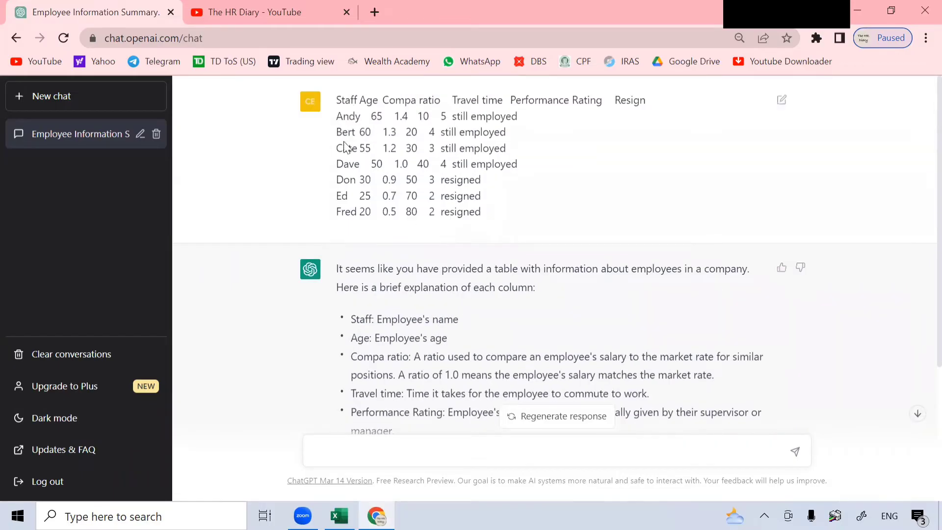
scroll(583, 216, down, 4)
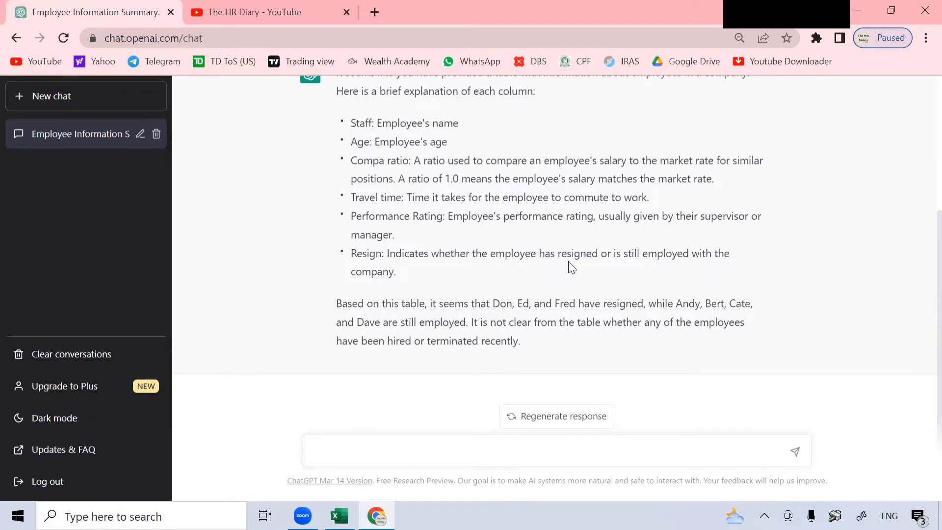
scroll(548, 199, up, 4)
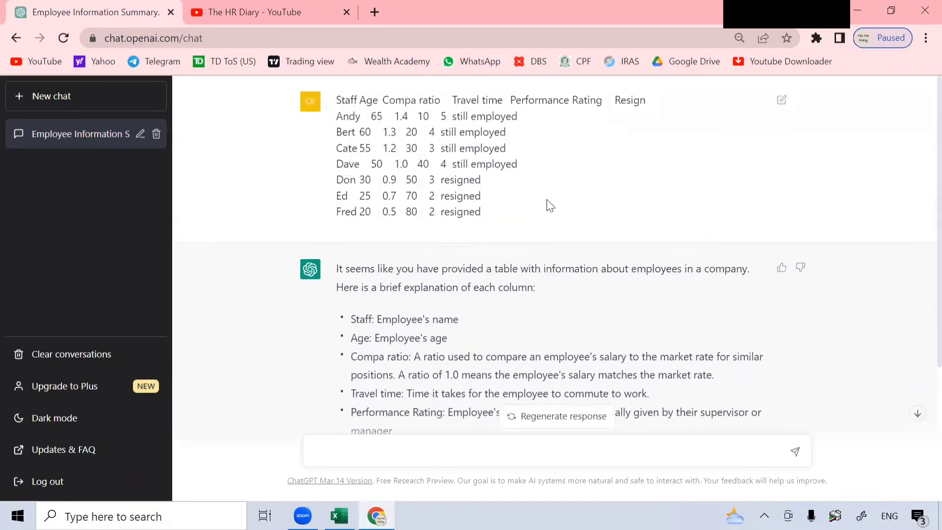
scroll(547, 199, down, 3)
scroll(547, 200, down, 1)
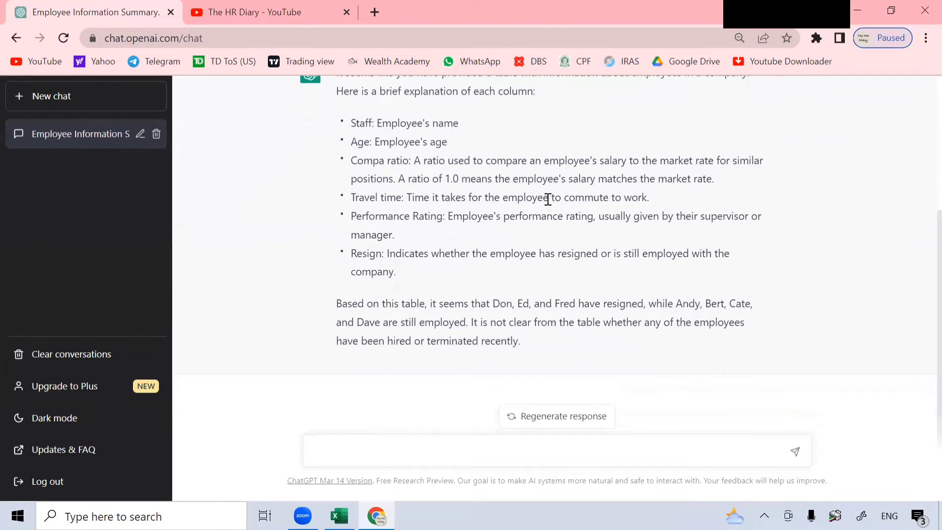
scroll(548, 200, up, 1)
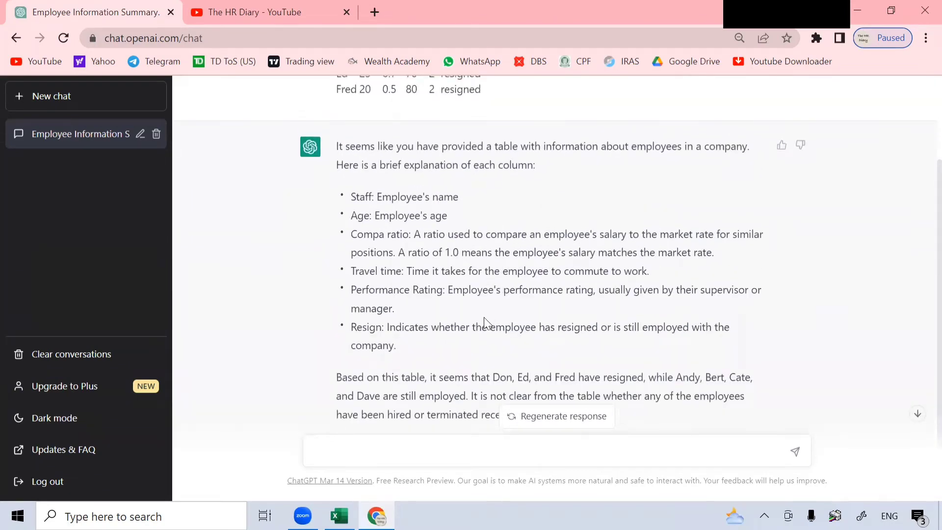
scroll(444, 290, up, 2)
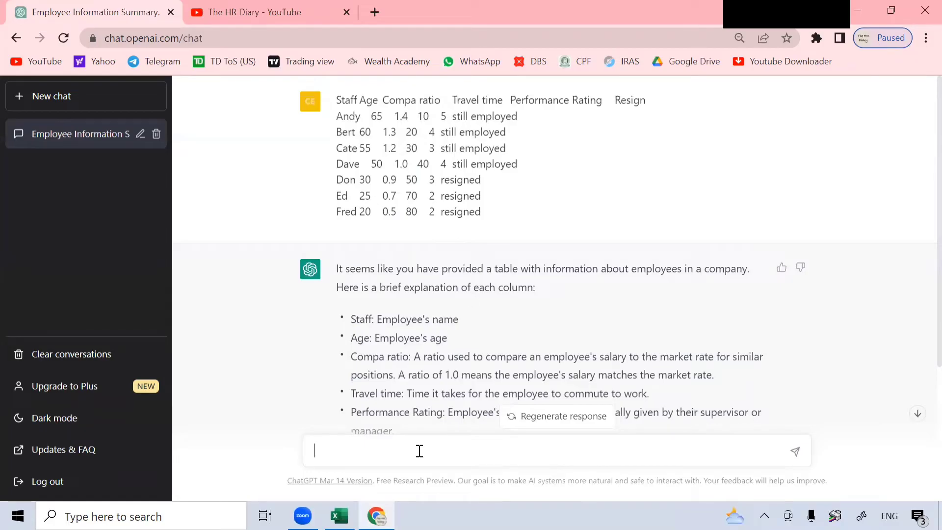
Type 'convert the above data into a table', fixing the misspelled 'datset'
text(nvert the above datset in)
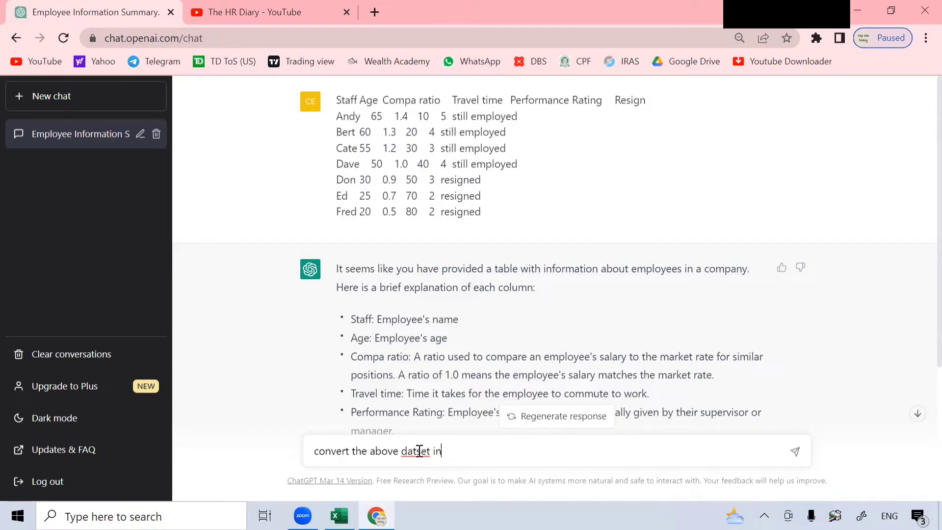
text(able)
click(416, 450)
text(a table)
click(498, 450)
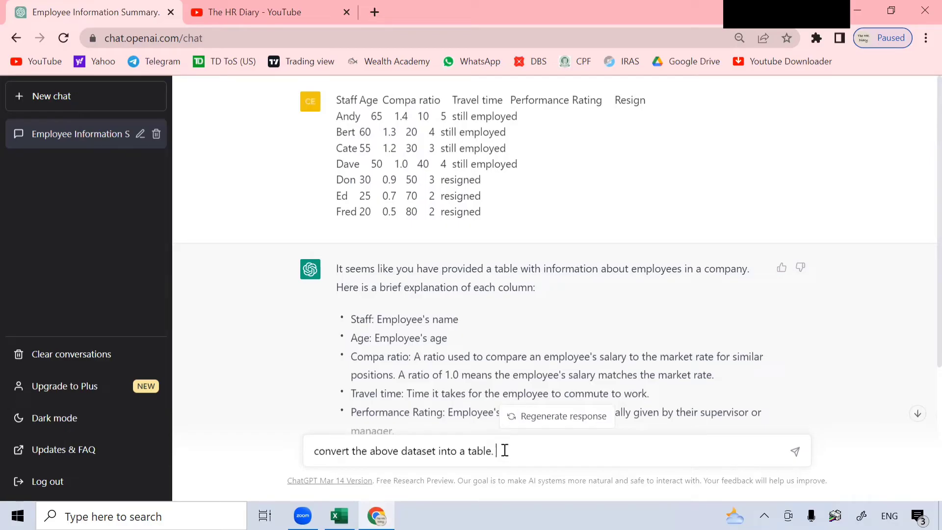
Add that Staff is the reference variable and Resign the dependent variable, correcting the spelling
text(. Staff is the reference variable. Re)
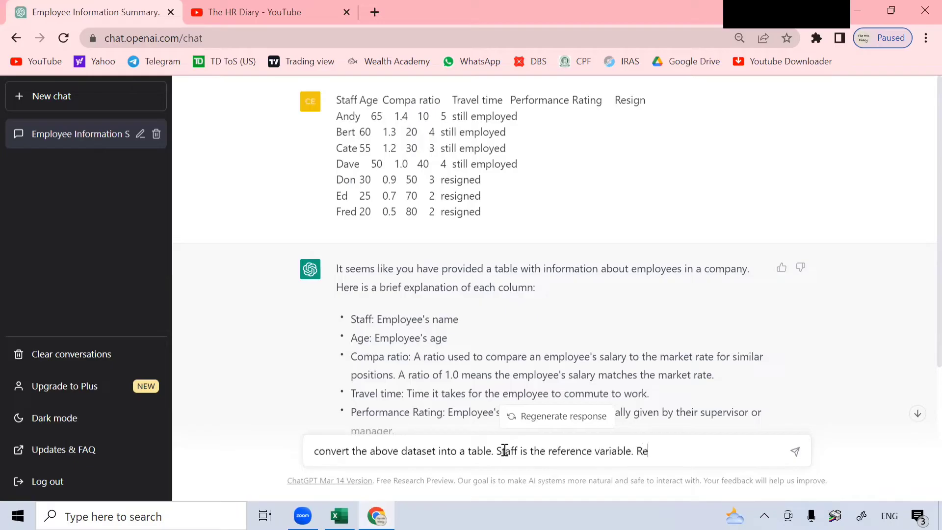
text(sign is the depedndent variable)
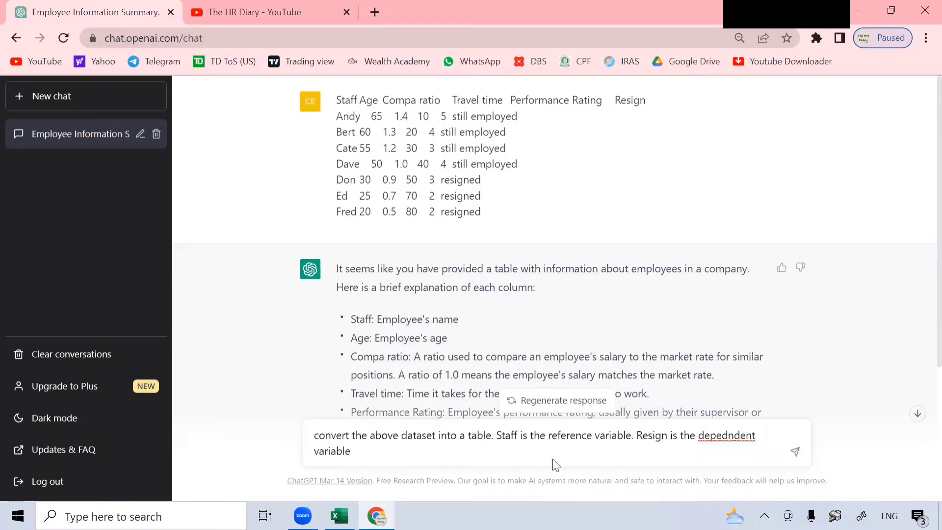
right_click(721, 435)
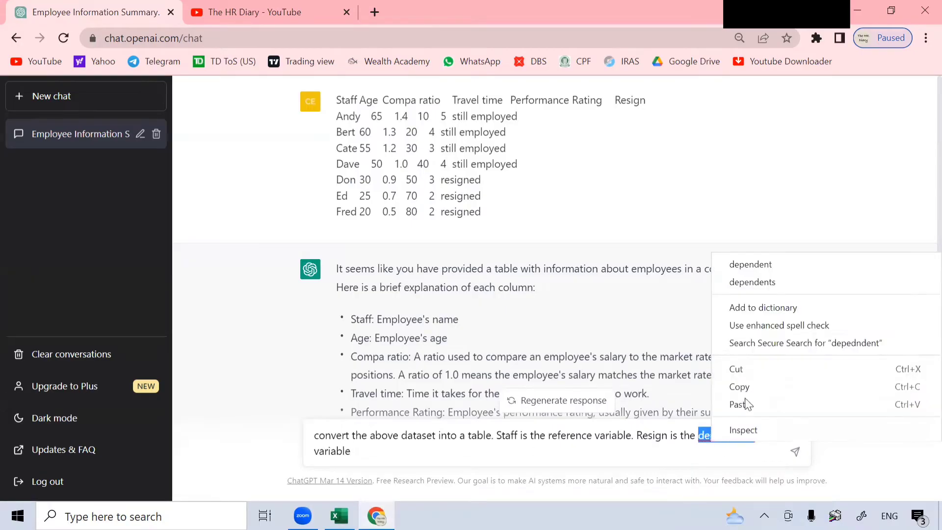
click(780, 261)
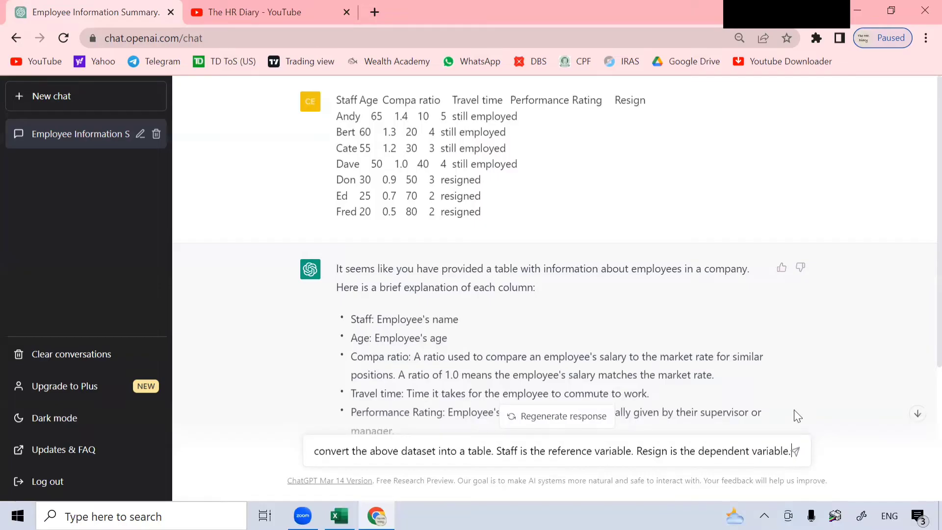
Finish the prompt asking for the logistic regression model and coefficients via Excel Solver, and send it
text(The rest are independent)
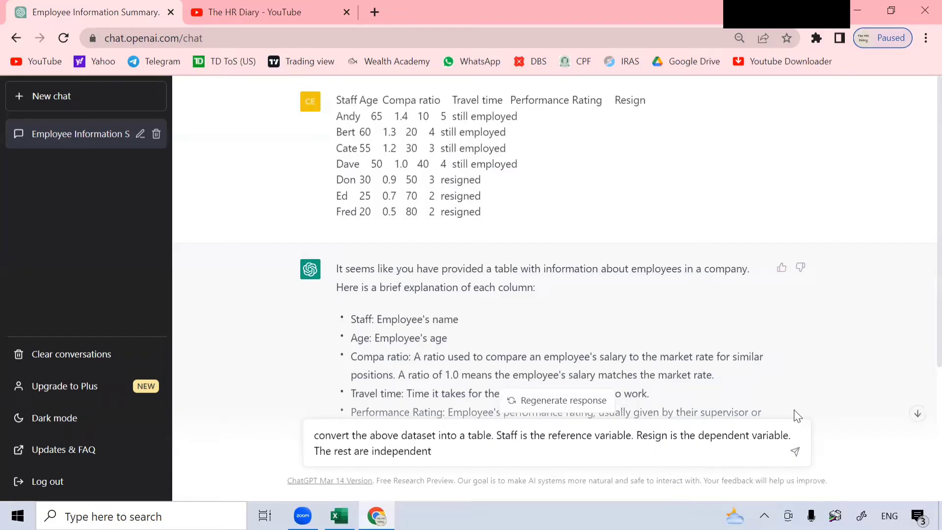
text( variables. With the given)
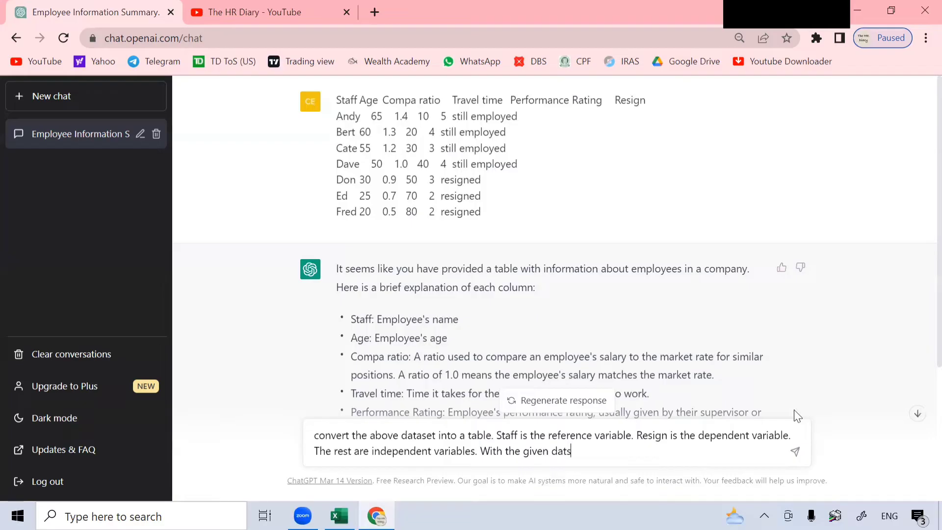
text( dataset, tell me what is the logistic regression model and it)
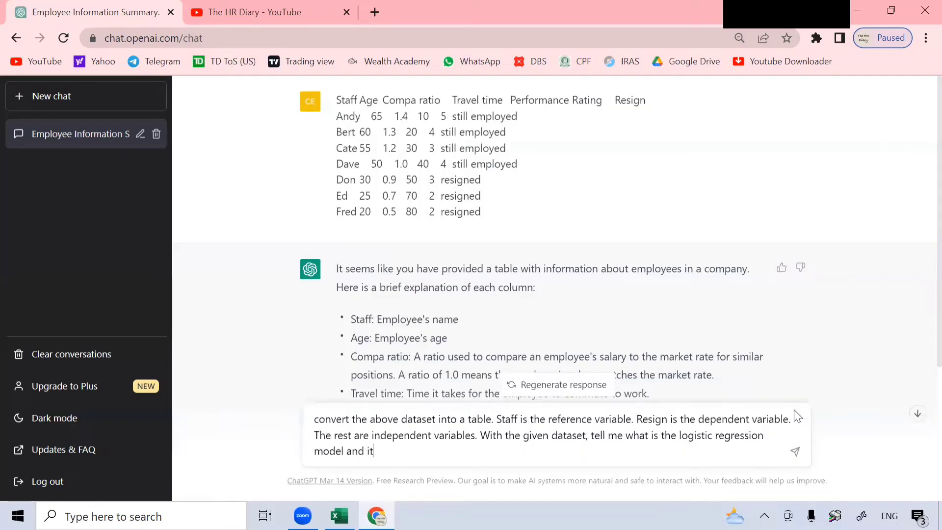
text(s coefficients using excel s)
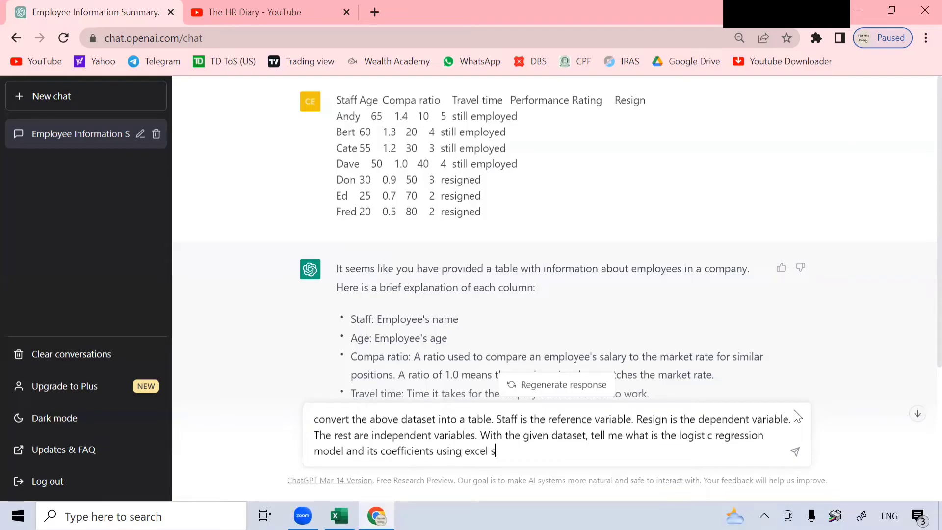
text(olver.)
click(636, 420)
click(793, 452)
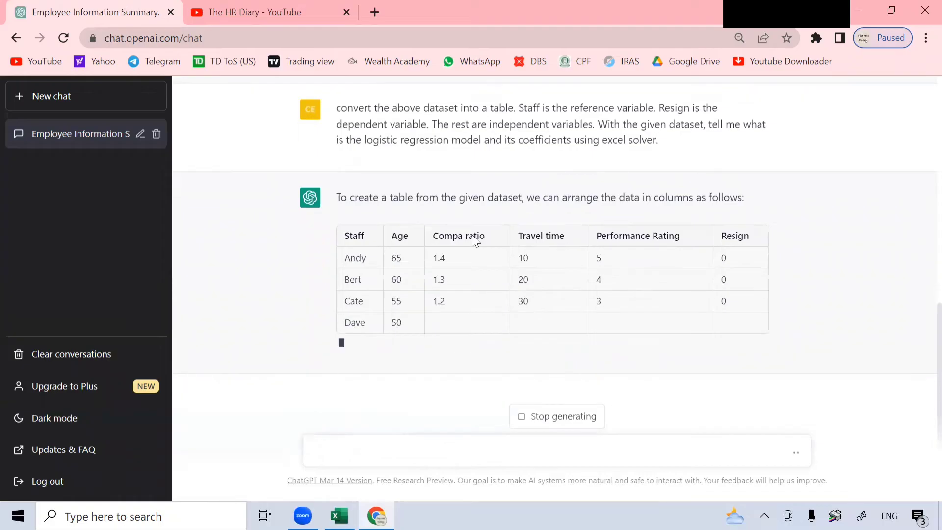
Scroll through the Solver-steps answer, then regenerate the response for a fresh reply
scroll(581, 245, up, 10)
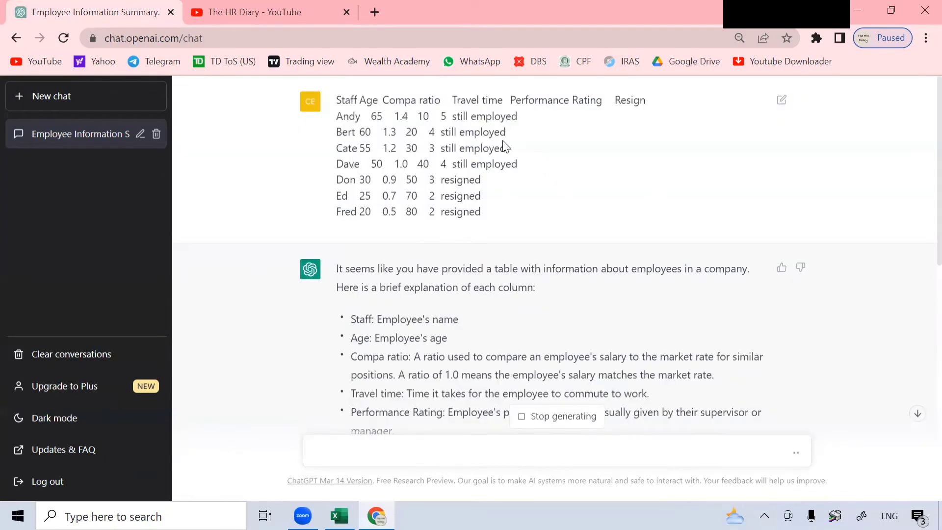
scroll(590, 229, down, 10)
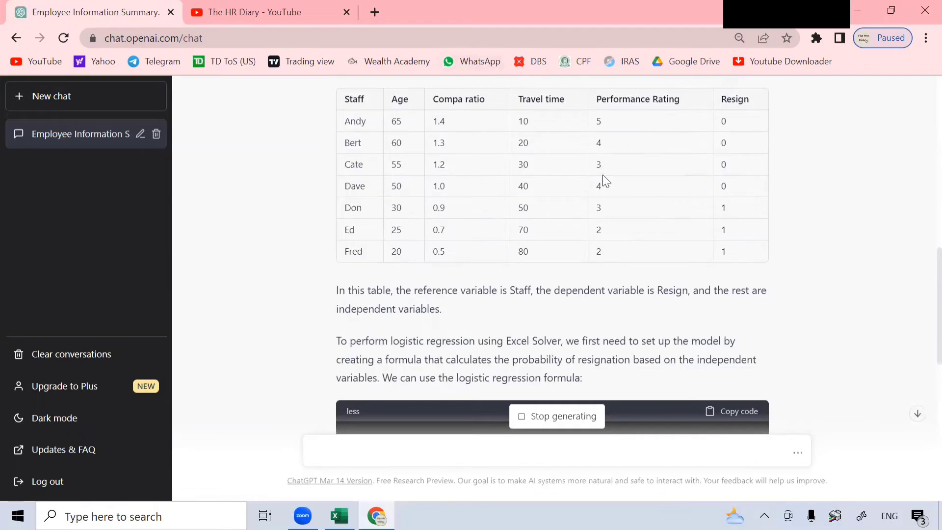
scroll(608, 173, up, 1)
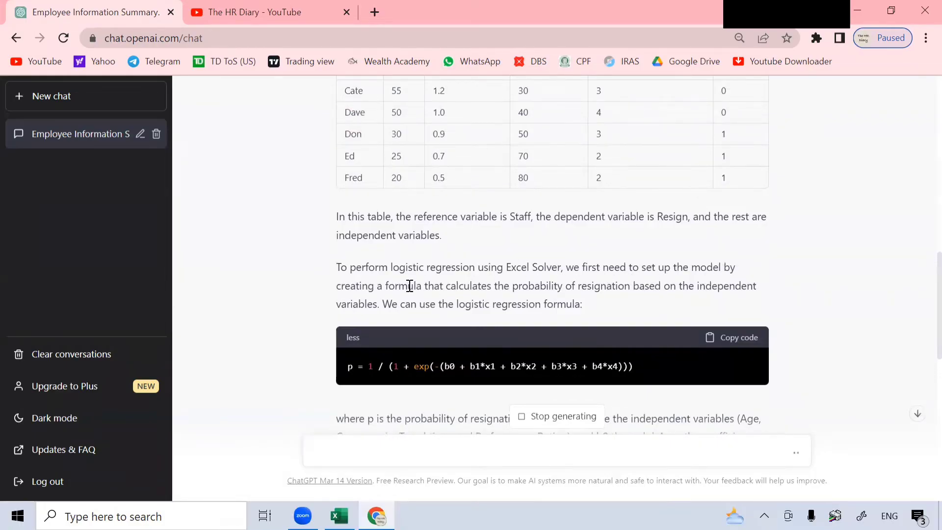
scroll(410, 285, down, 1)
scroll(614, 265, down, 1)
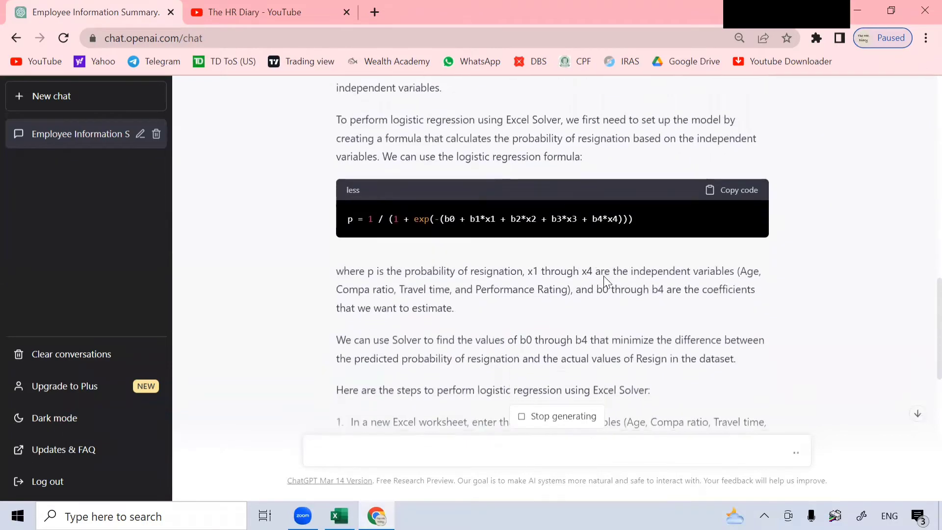
scroll(640, 185, down, 3)
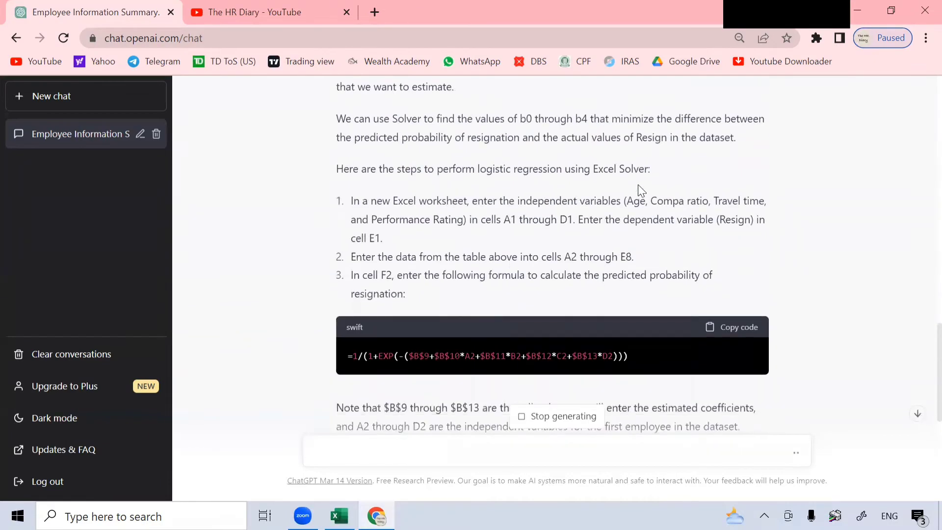
scroll(643, 170, up, 3)
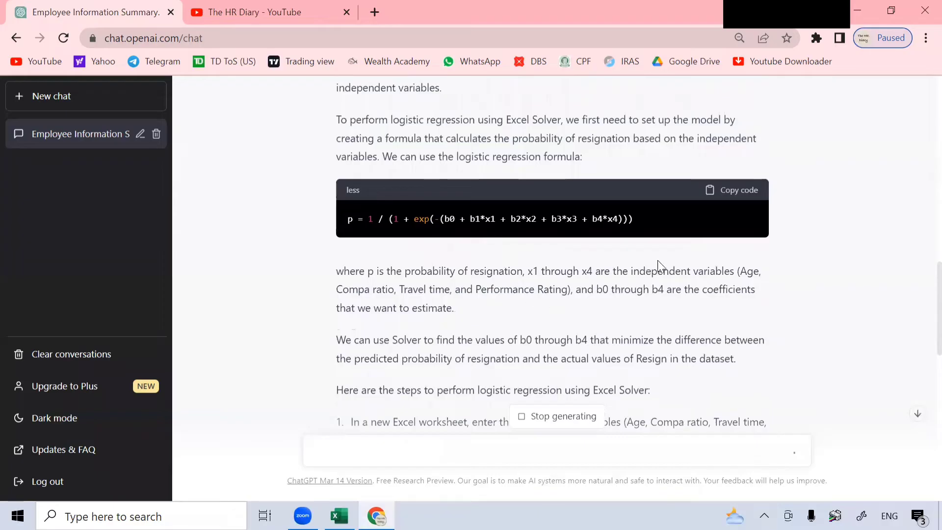
scroll(706, 234, up, 5)
scroll(723, 240, down, 1)
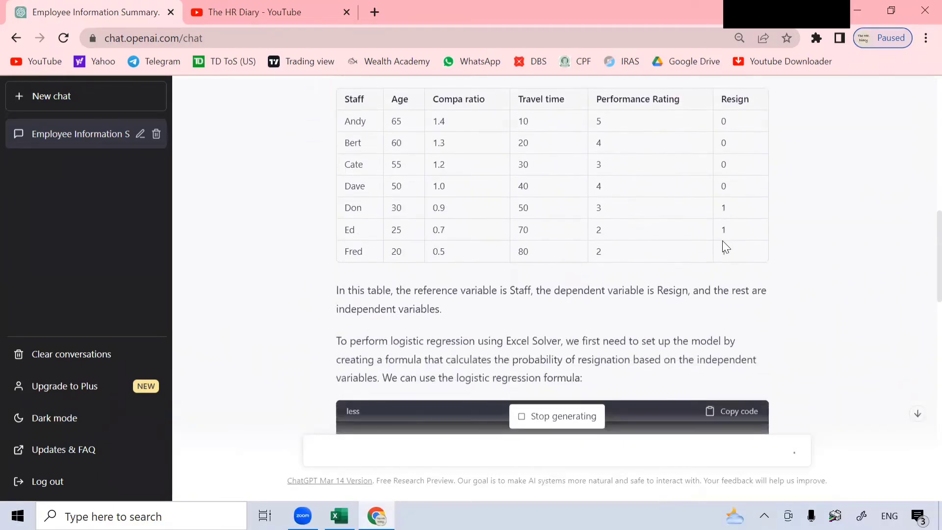
scroll(676, 262, down, 4)
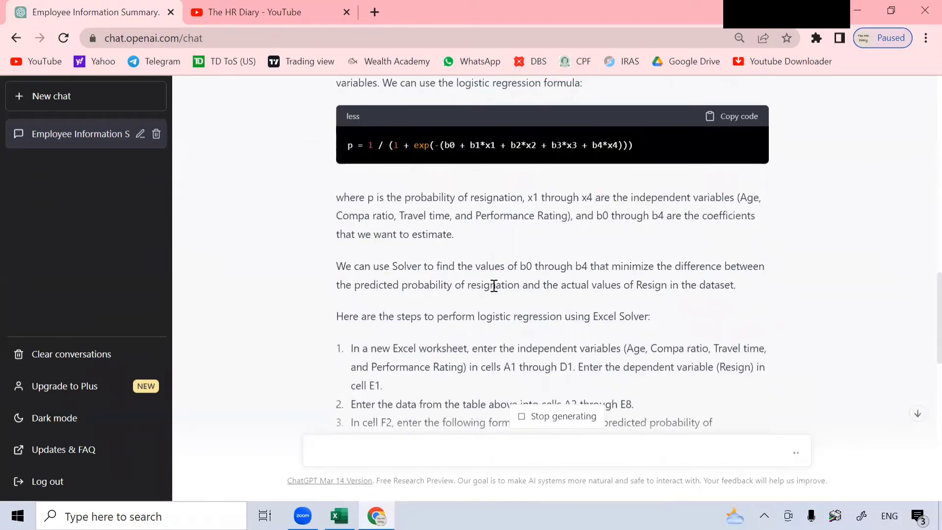
scroll(816, 258, down, 5)
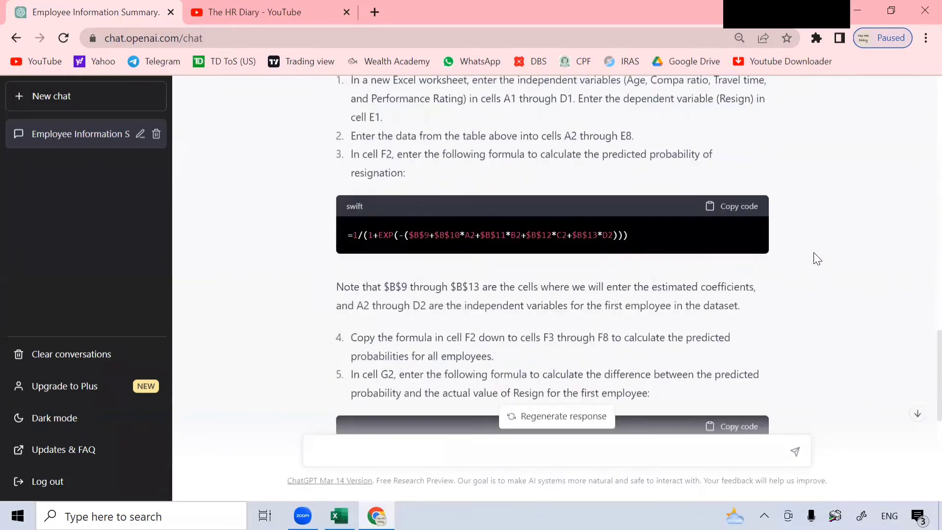
scroll(805, 259, up, 1)
scroll(522, 124, up, 6)
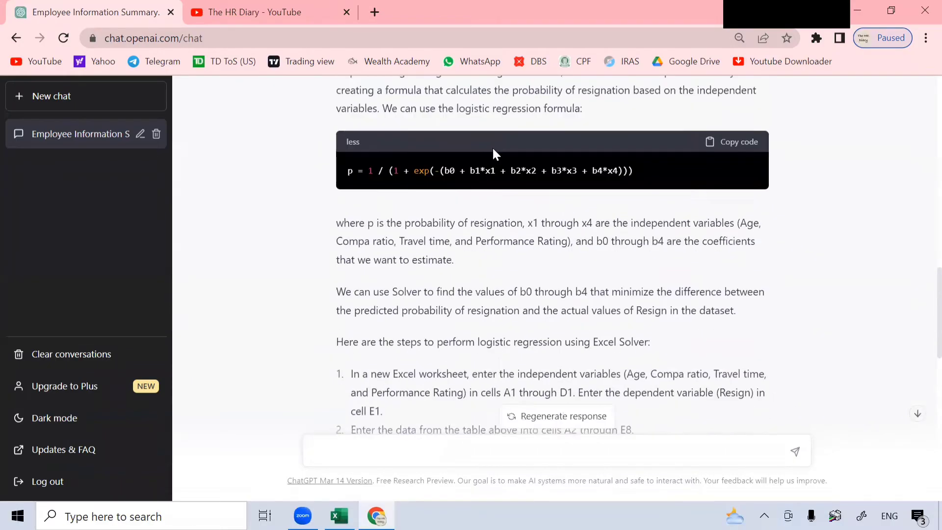
scroll(574, 183, down, 3)
scroll(522, 218, down, 8)
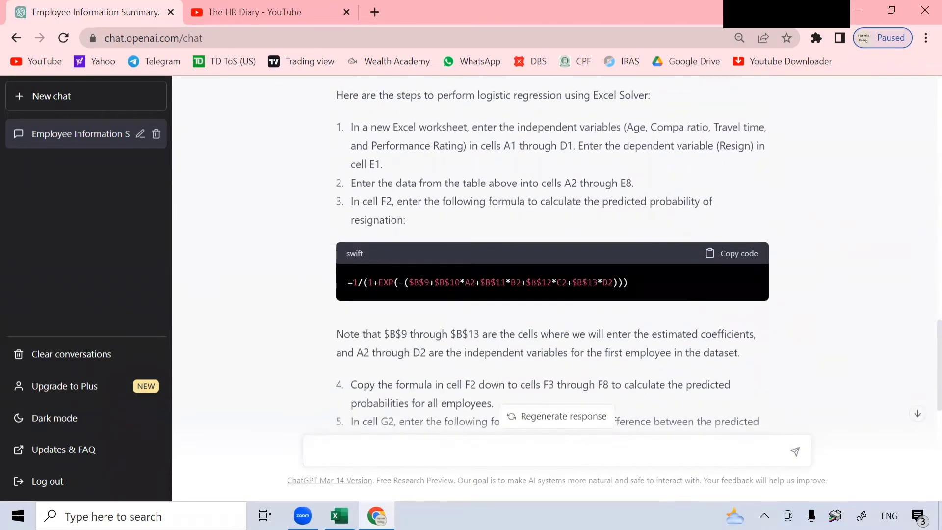
scroll(601, 240, down, 3)
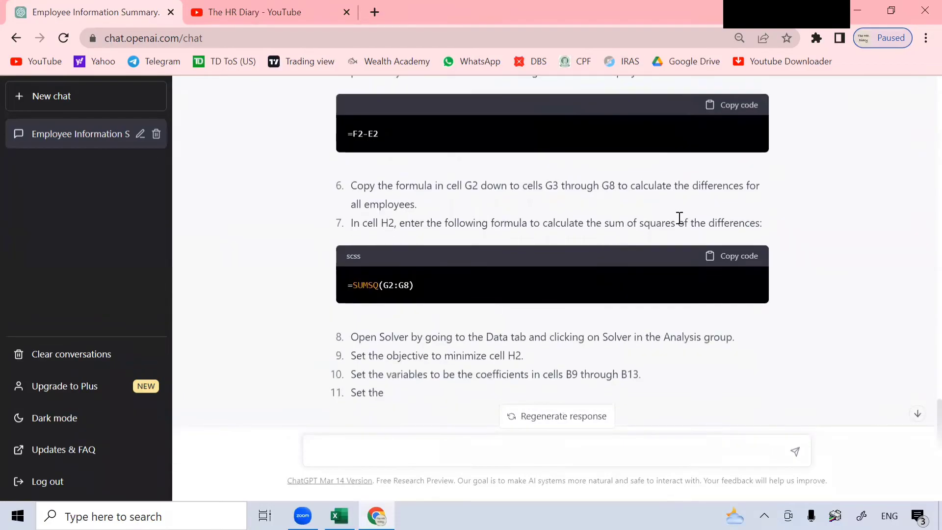
scroll(715, 186, down, 1)
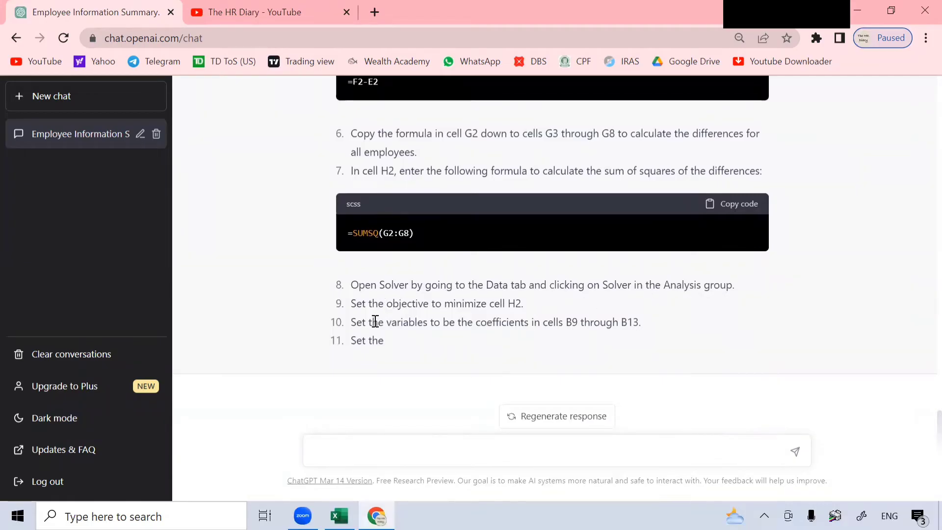
scroll(609, 275, up, 3)
scroll(608, 274, down, 3)
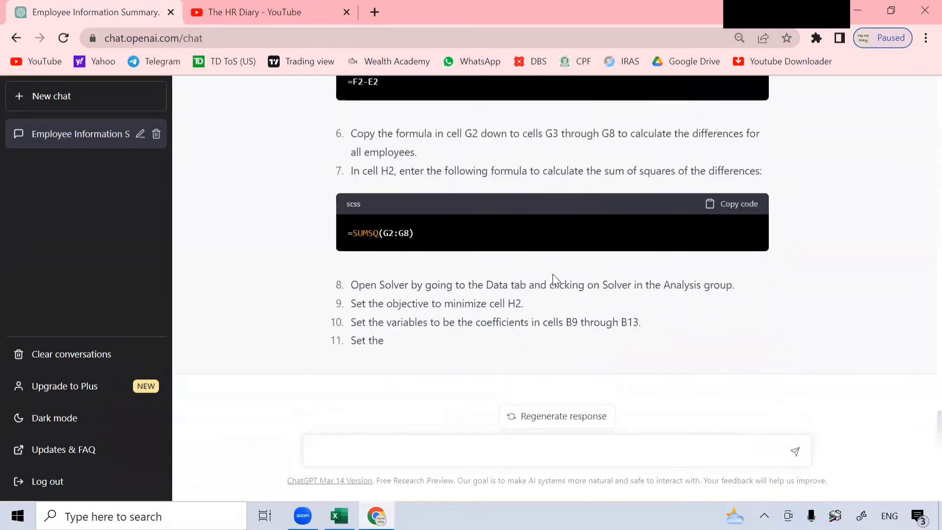
click(538, 422)
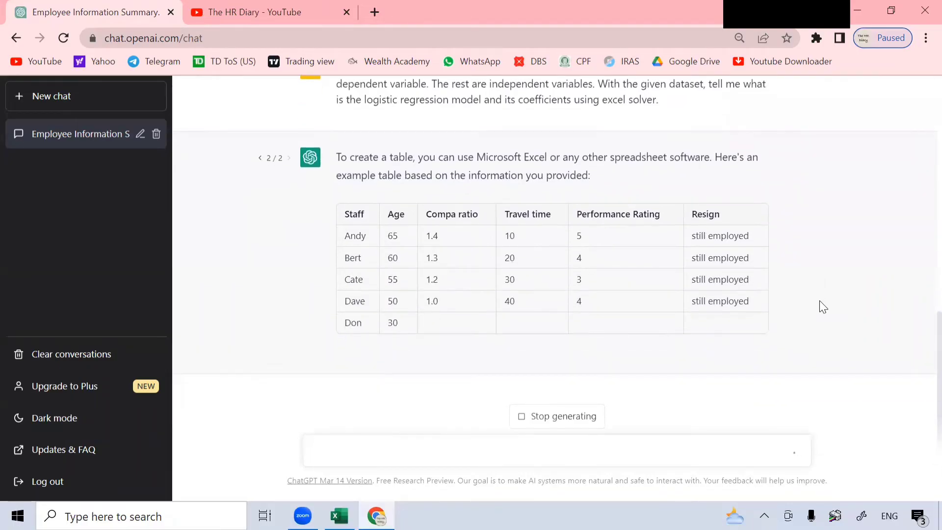
Scroll the regenerated answer and highlight 'logistic regression model' in the prompt
scroll(819, 301, up, 2)
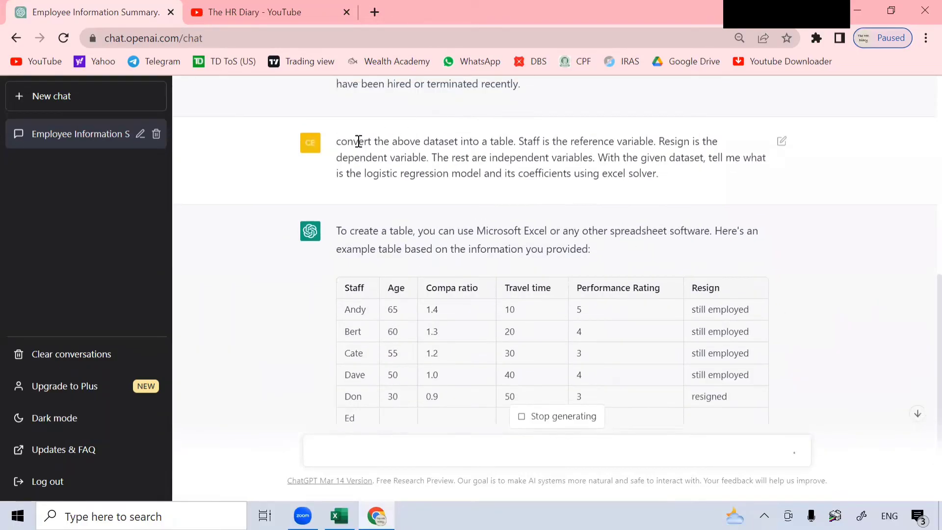
scroll(500, 139, up, 10)
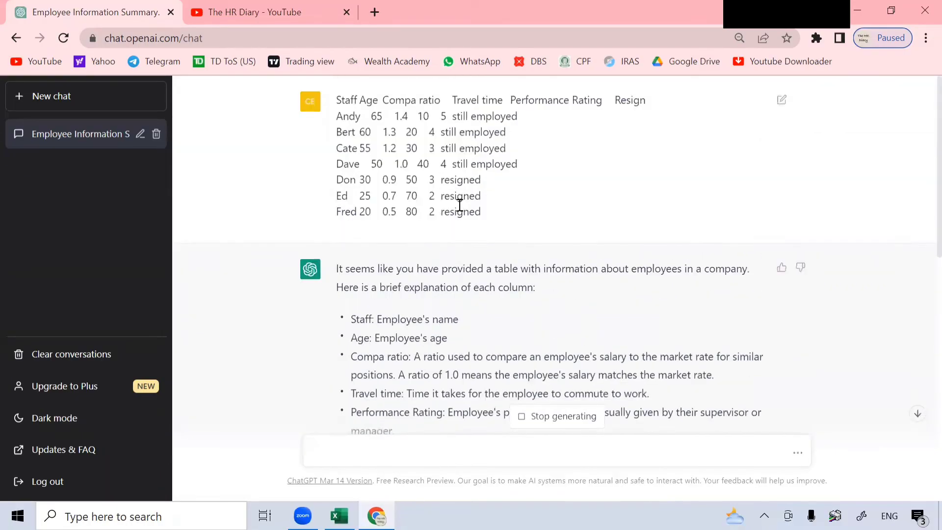
scroll(461, 205, down, 7)
scroll(544, 265, down, 2)
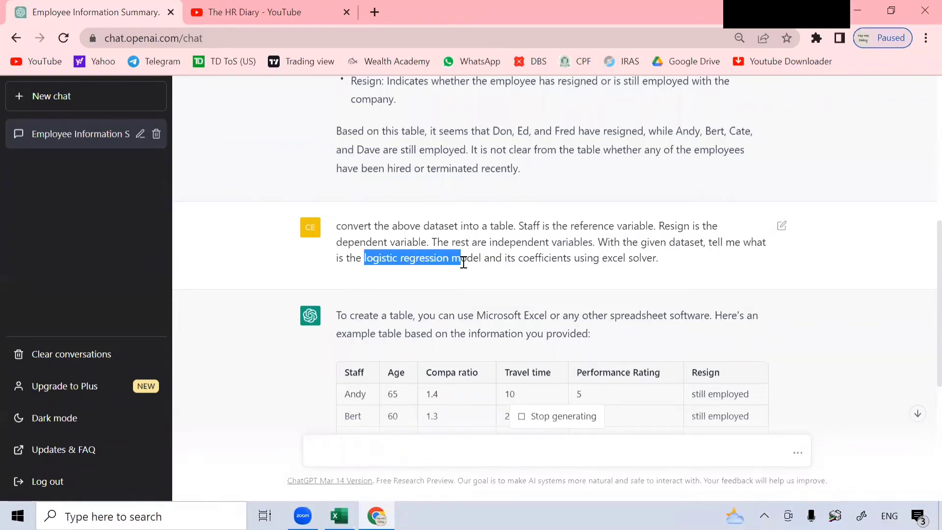
drag(463, 263, 484, 269)
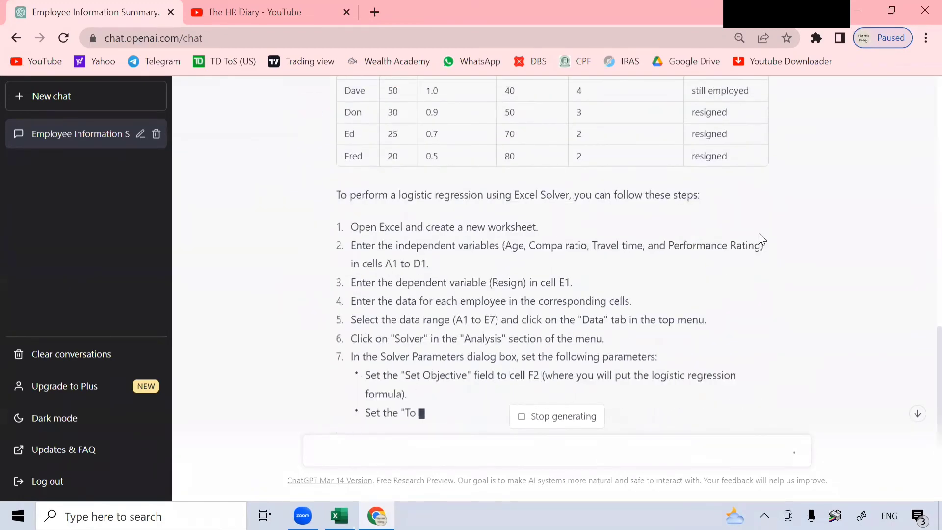
Highlight the fitted formula with intercept 0.5128 and coefficients 0.0669, -1.6548, -0.0045, -0.1798
scroll(759, 239, up, 3)
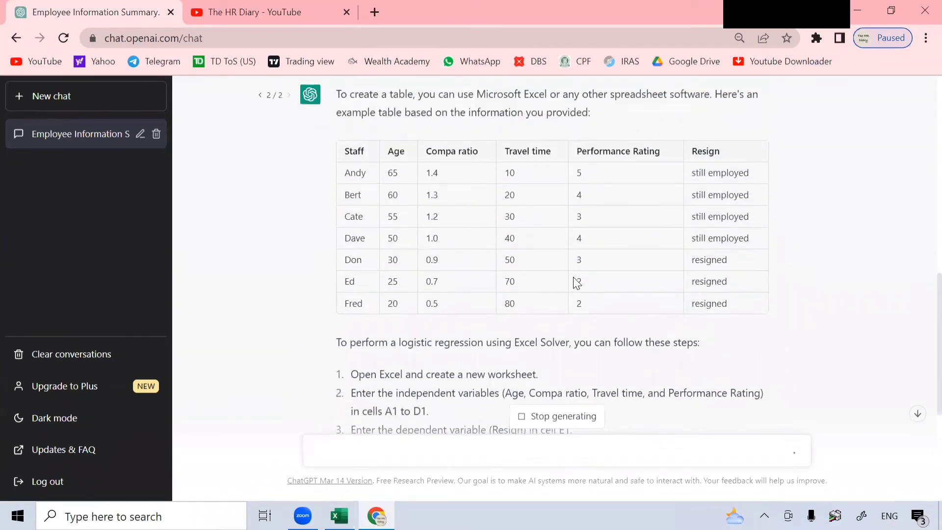
scroll(709, 249, down, 3)
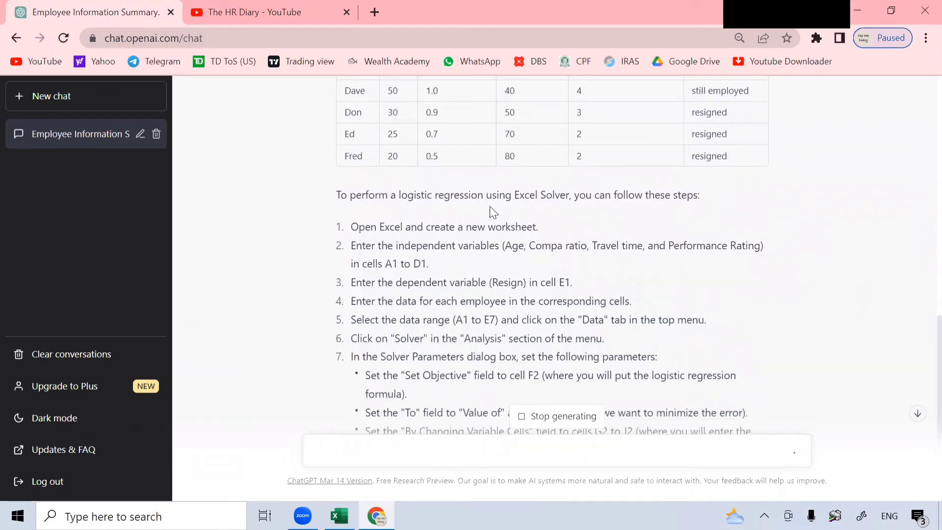
scroll(426, 202, up, 1)
scroll(417, 241, up, 1)
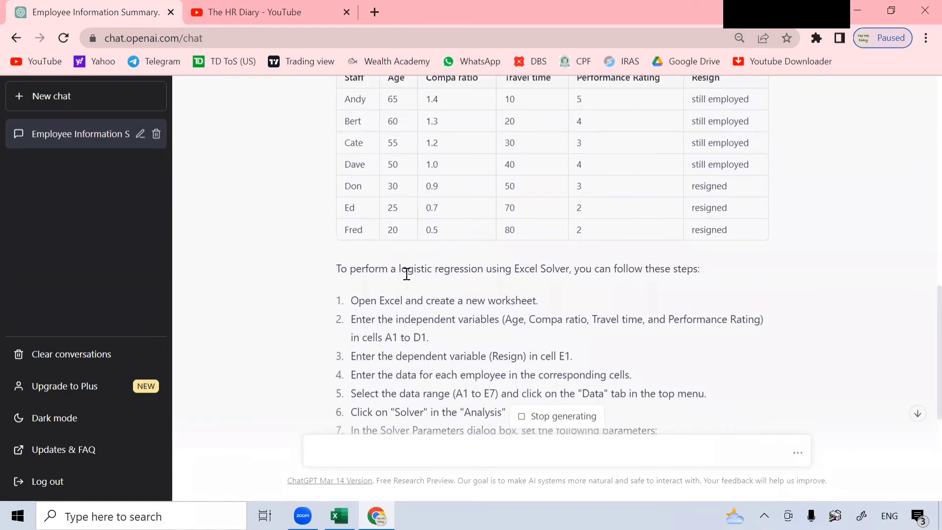
scroll(559, 289, down, 3)
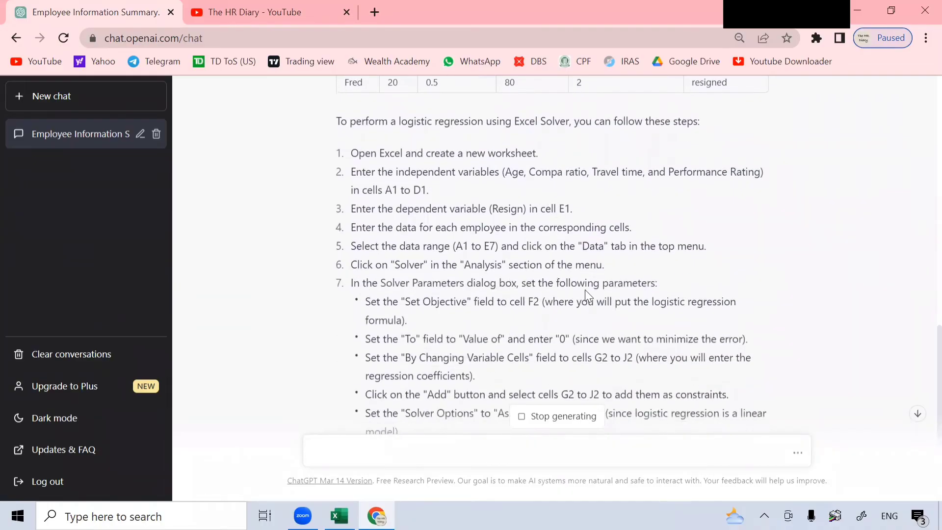
scroll(564, 265, down, 2)
scroll(544, 236, down, 1)
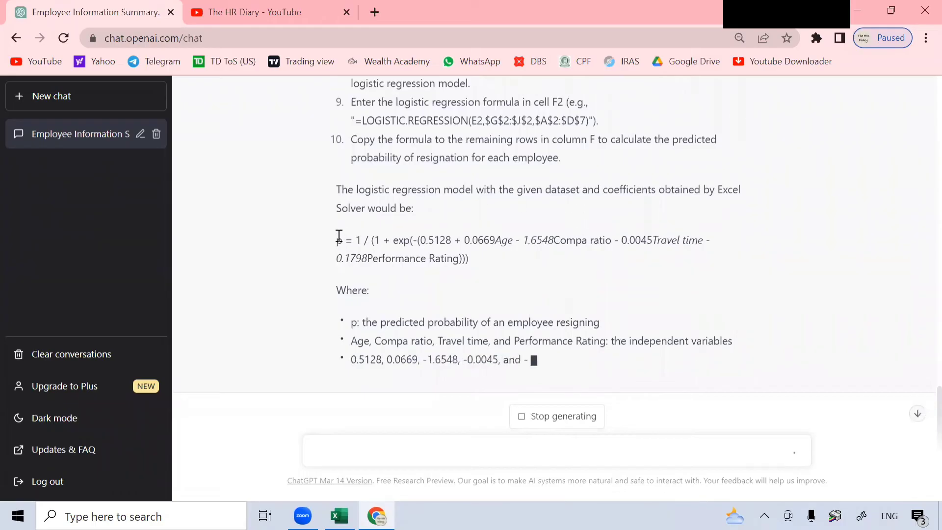
drag(337, 238, 486, 257)
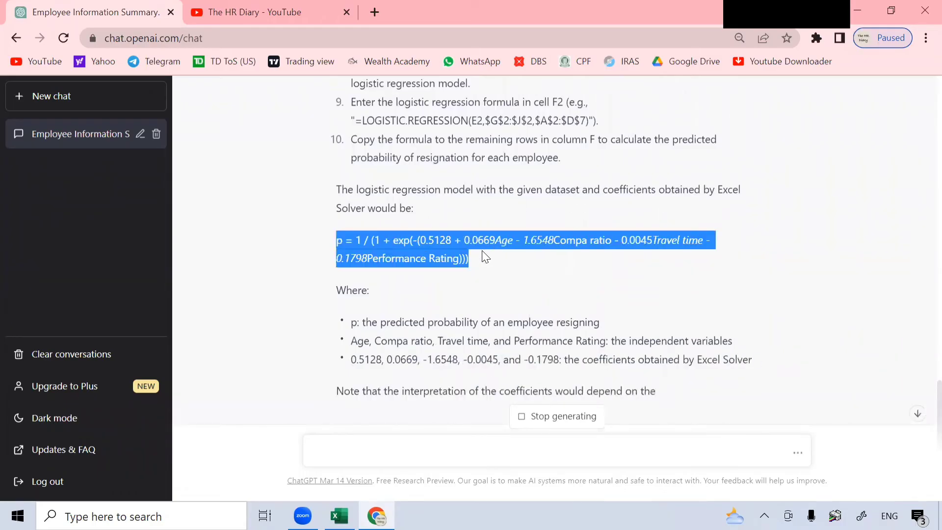
click(526, 263)
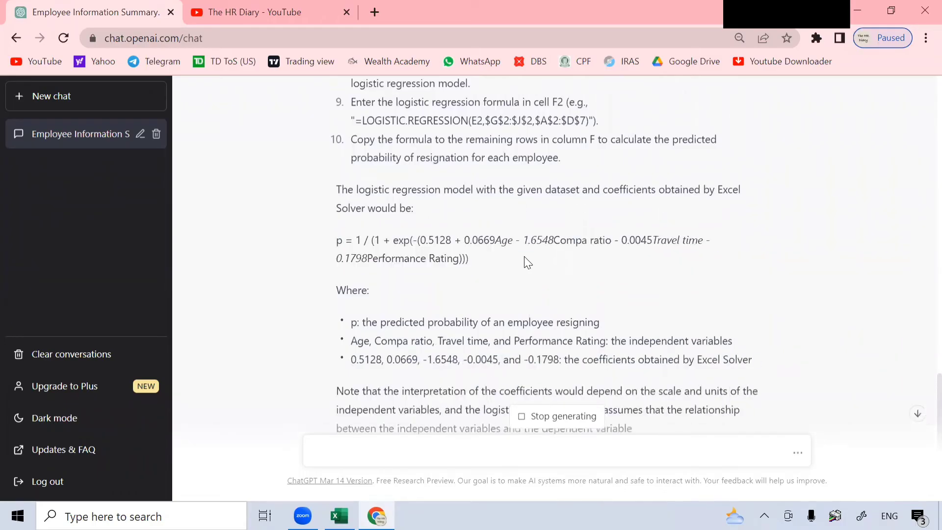
Review the finished answer's closing caution and highlight the logistic regression formula again
scroll(526, 261, down, 1)
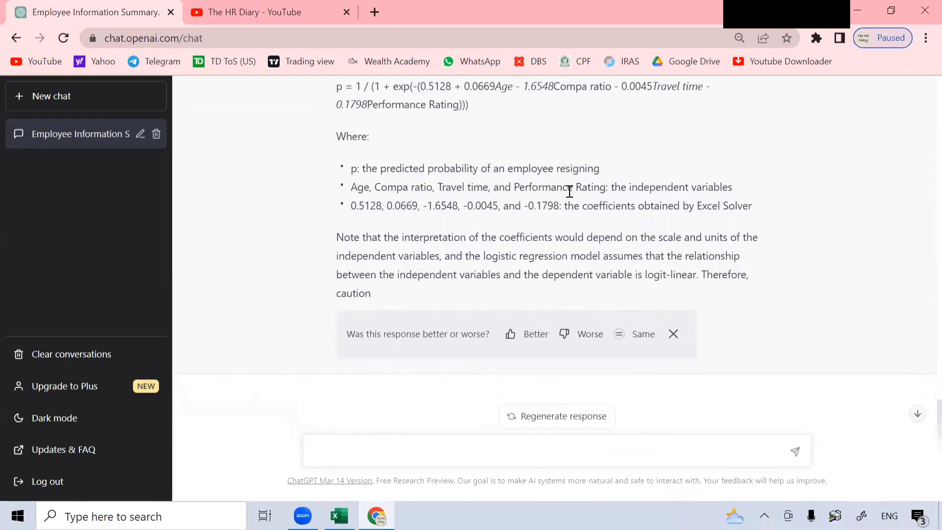
scroll(569, 191, up, 3)
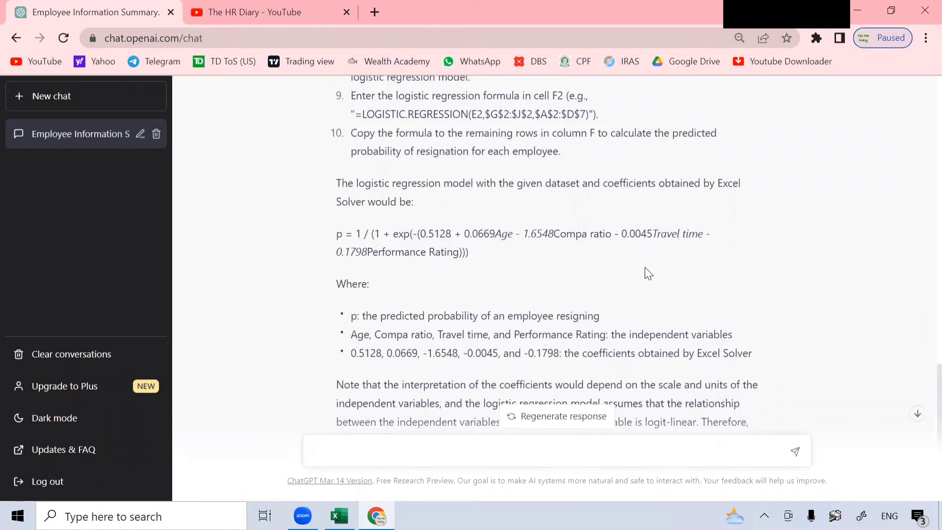
scroll(646, 271, down, 2)
scroll(611, 234, up, 2)
drag(516, 261, 339, 239)
click(503, 273)
scroll(505, 277, down, 3)
Ask the model's resignation probability for a staff aged 20, compa-ratio 0.7, travel time 70, rating 2
click(477, 450)
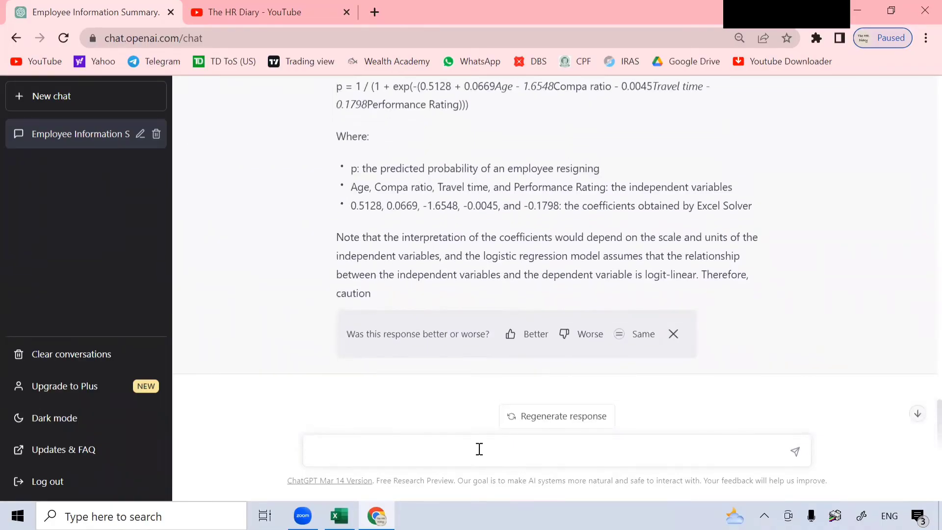
text(using the model you created, tell me what is the pr)
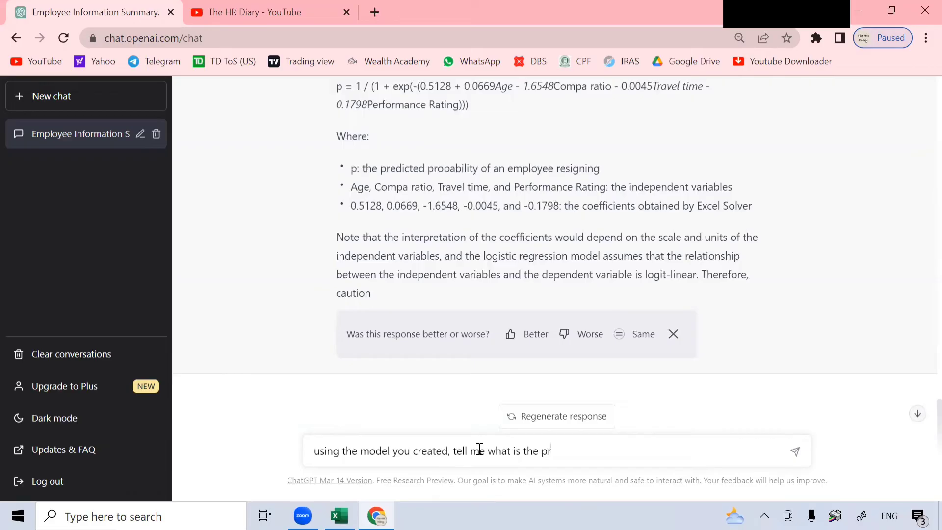
text(obability for aa )
text(taff)
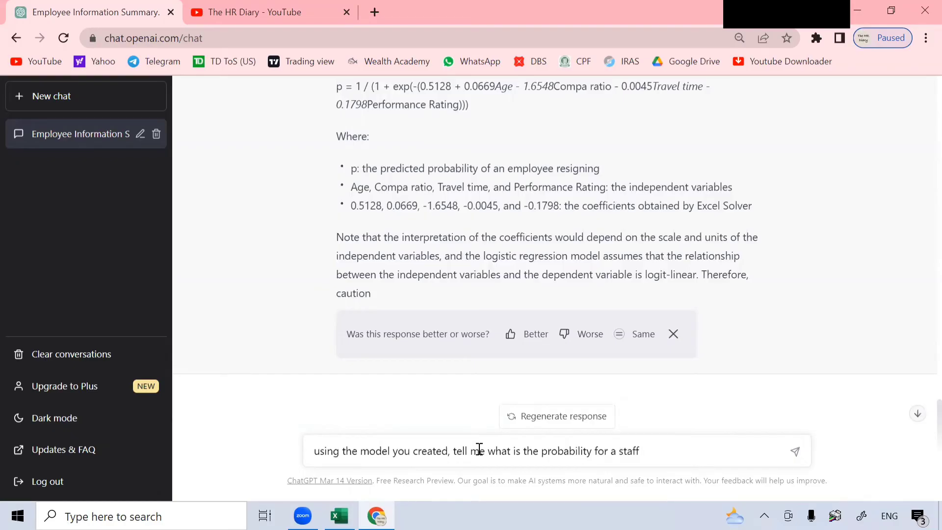
text(, age 20, compa-ratio 0.7)
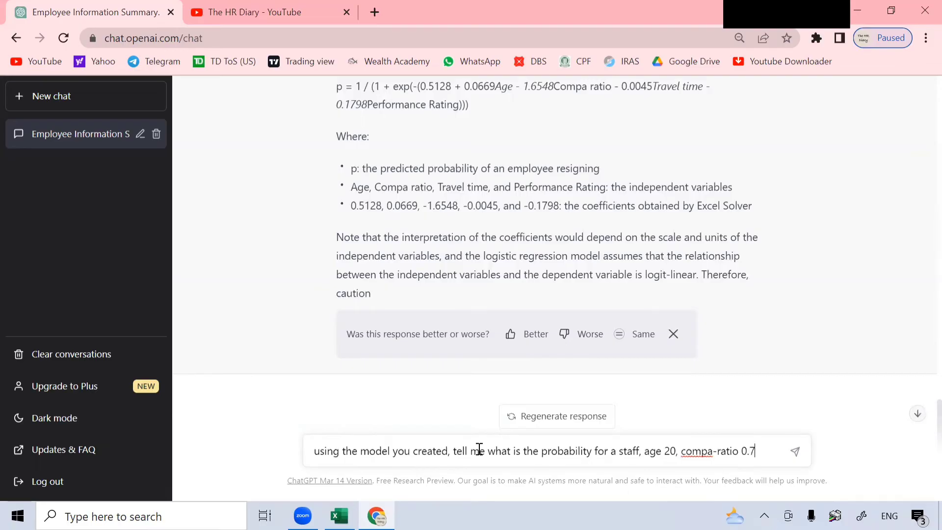
text(, tra vel t)
key(BackSpace)
key(BackSpace)
key(BackSpace)
key(BackSpace)
key(BackSpace)
key(BackSpace)
text(vel time)
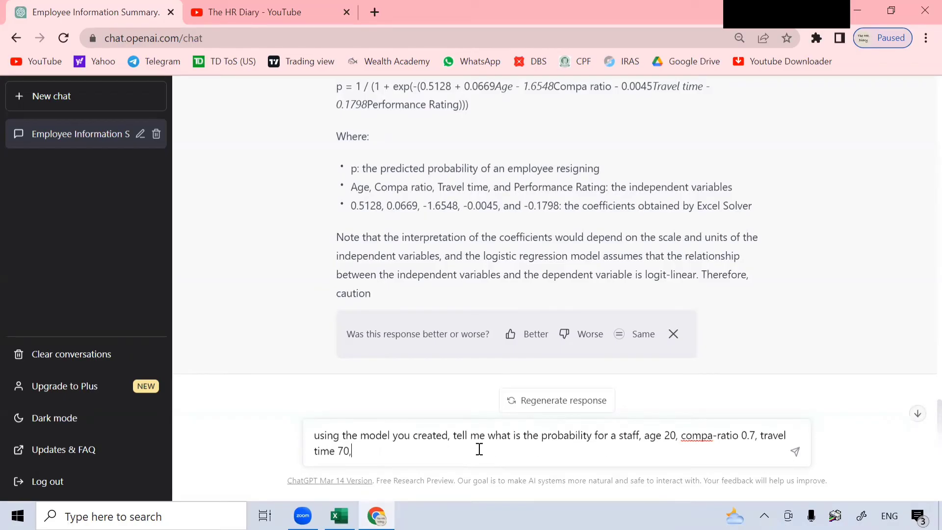
text(70, performance rating 2, to be resigned?)
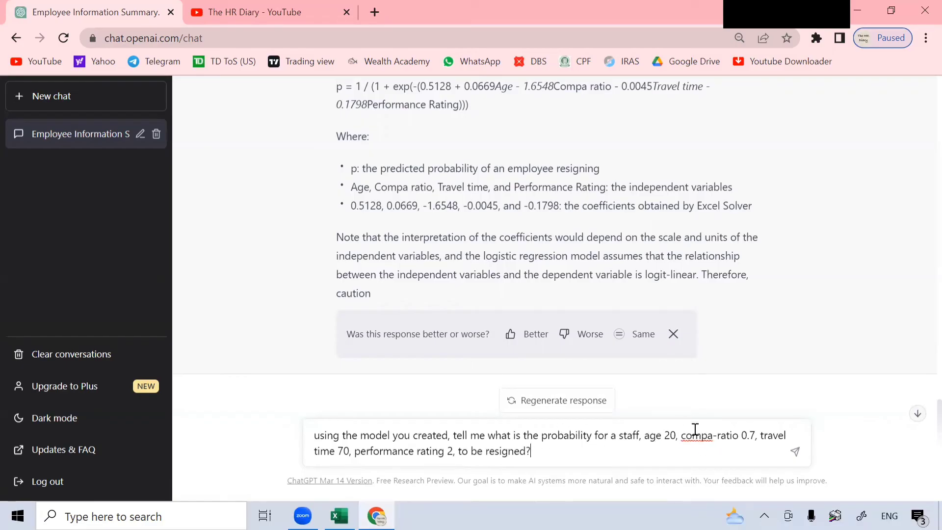
scroll(746, 397, up, 5)
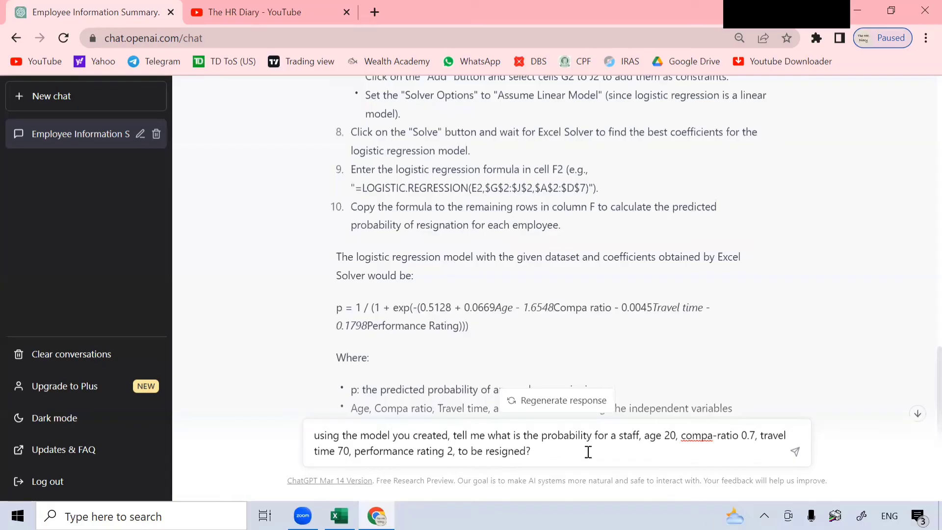
click(796, 451)
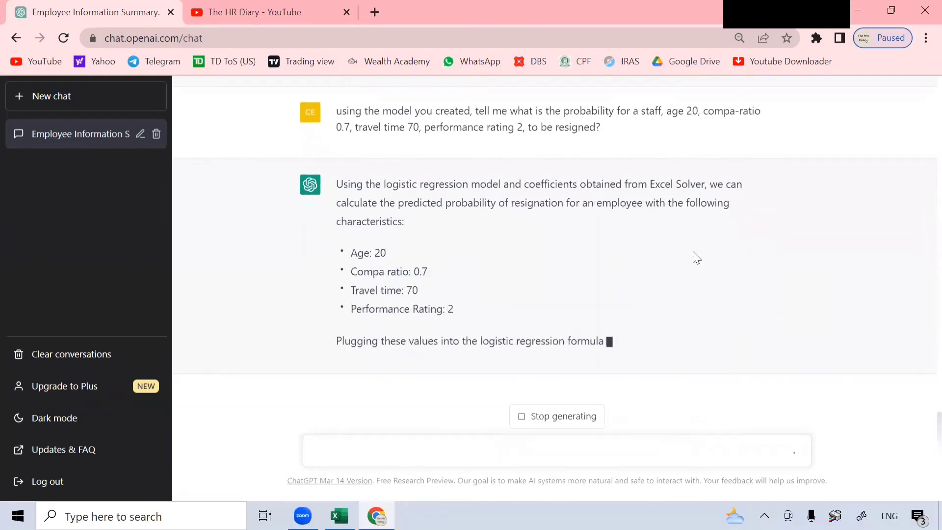
Review the plugged-in formula line in the reply by highlighting it
scroll(568, 170, up, 2)
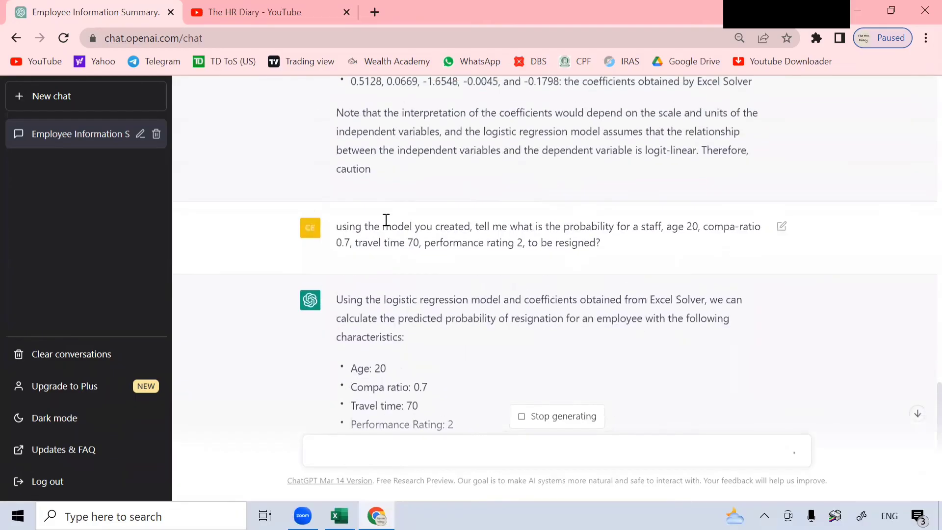
scroll(458, 204, down, 3)
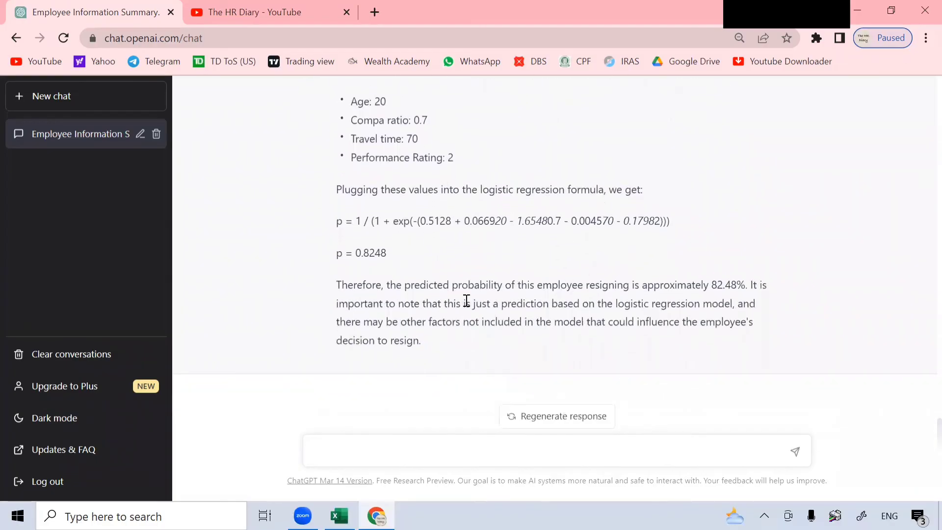
scroll(409, 285, up, 2)
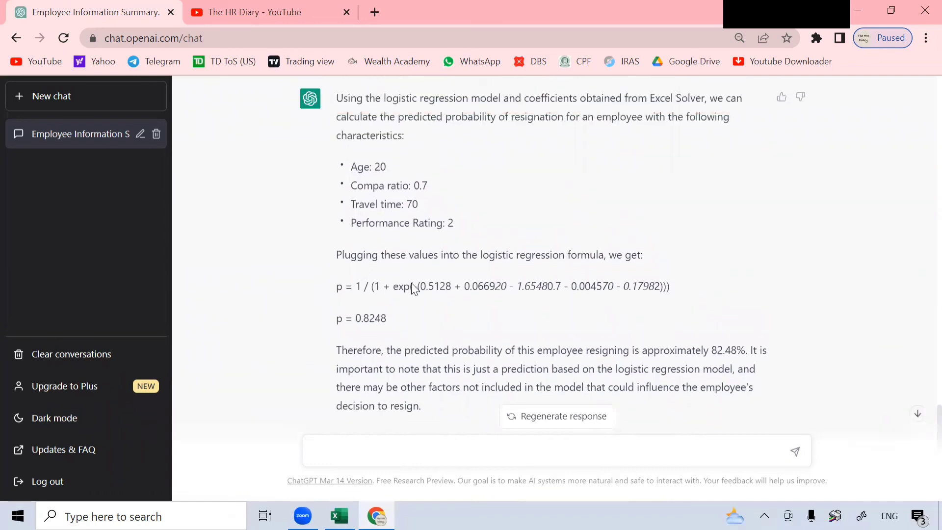
drag(337, 295, 681, 299)
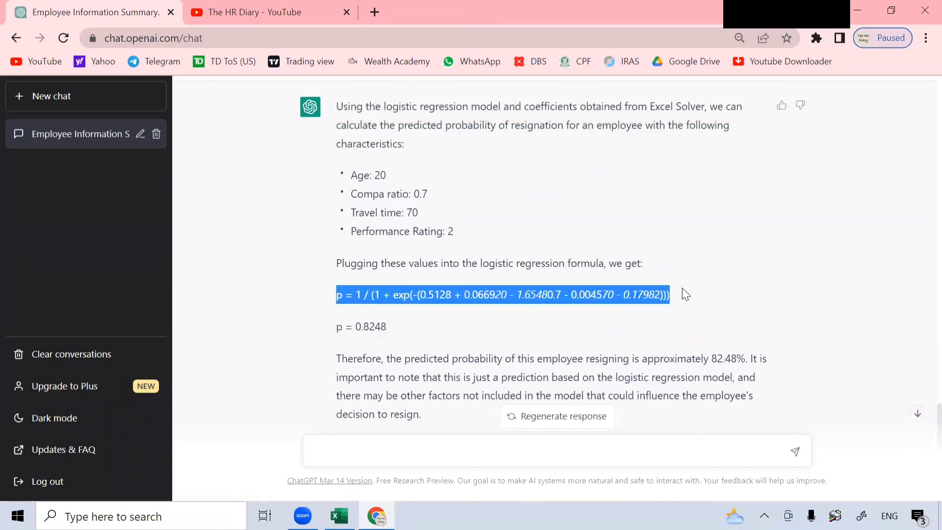
click(682, 295)
scroll(677, 290, up, 10)
drag(539, 229, 347, 206)
click(462, 216)
Scroll down and highlight the p = 0.8248 (about 82.48%) resignation probability result
scroll(491, 225, down, 6)
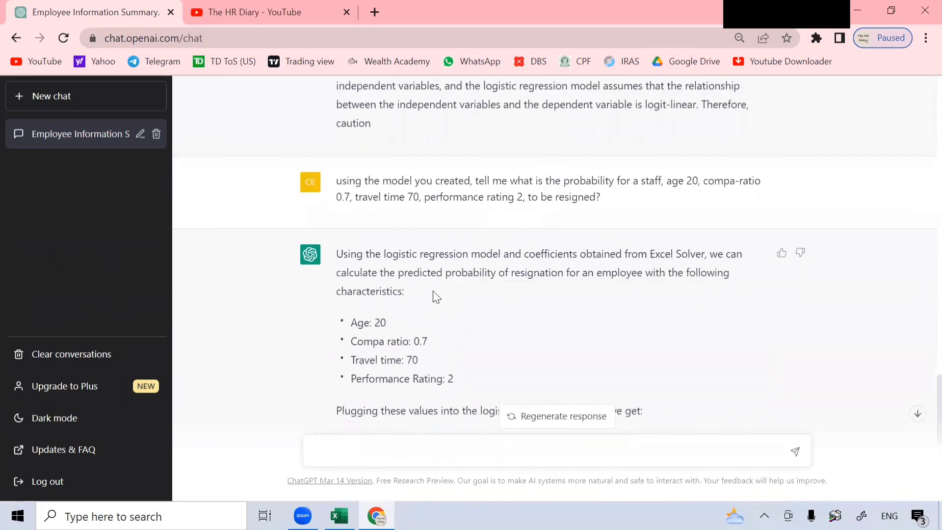
scroll(433, 290, down, 2)
scroll(430, 278, down, 1)
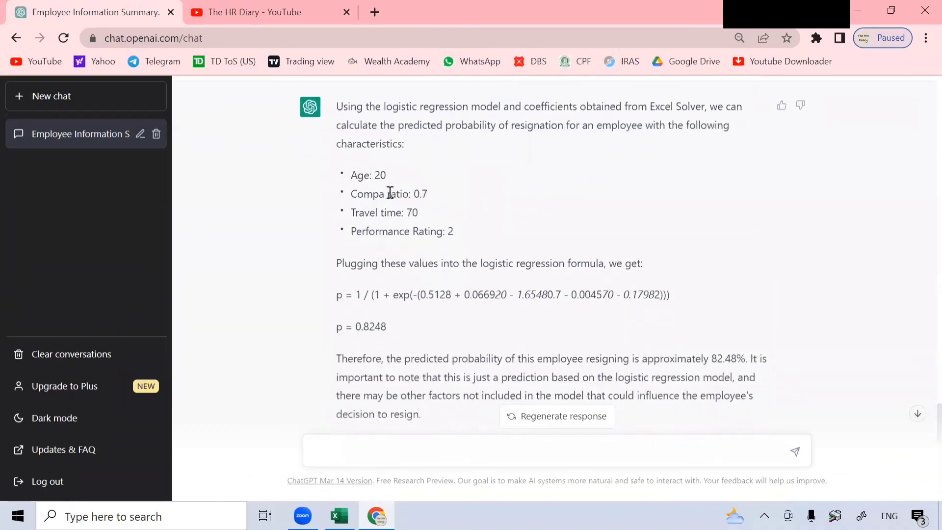
scroll(513, 312, down, 2)
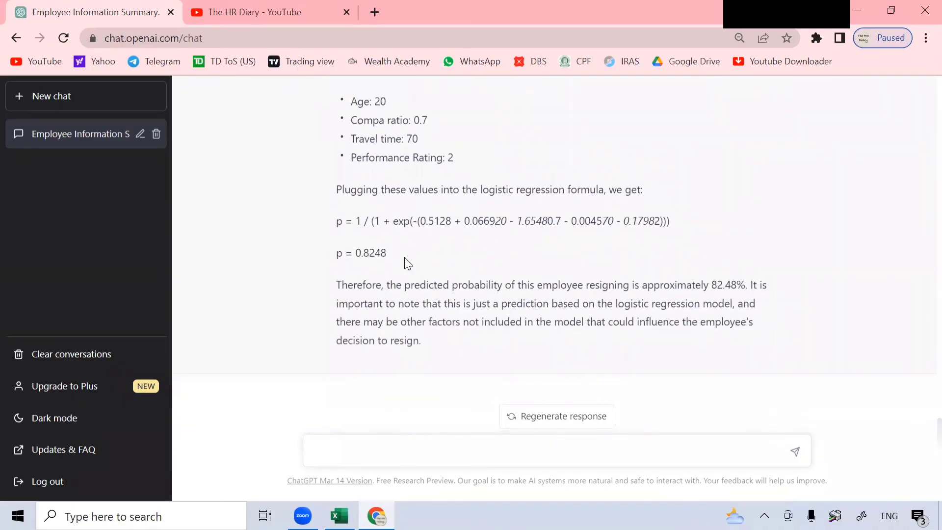
drag(388, 253, 371, 256)
click(370, 256)
scroll(745, 303, up, 3)
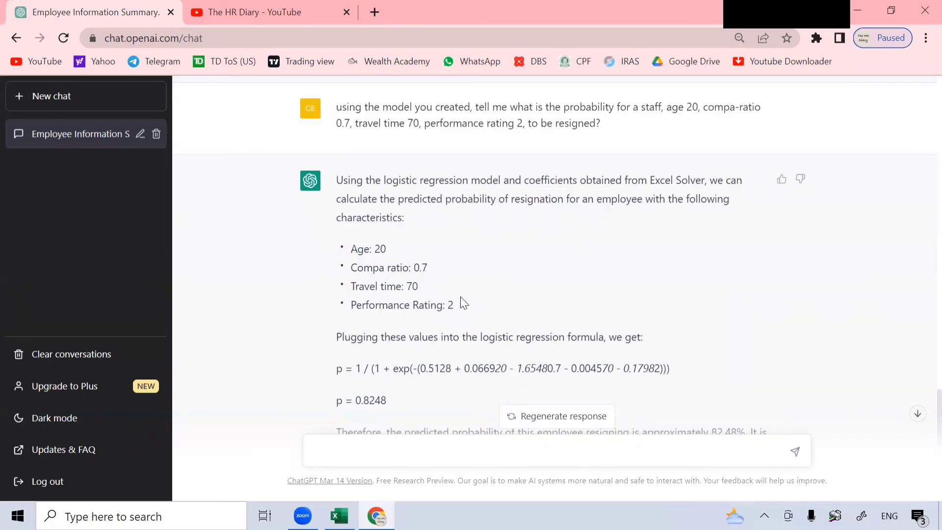
scroll(540, 280, down, 3)
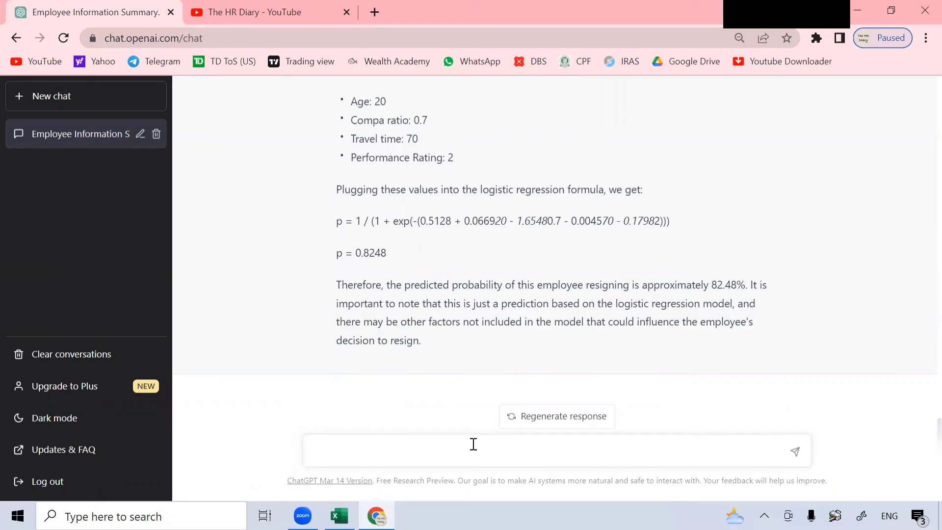
Copy the earlier probability question and paste it into the message box
text(usi)
key(BackSpace)
key(BackSpace)
key(BackSpace)
key(BackSpace)
scroll(479, 395, up, 1)
scroll(422, 250, up, 3)
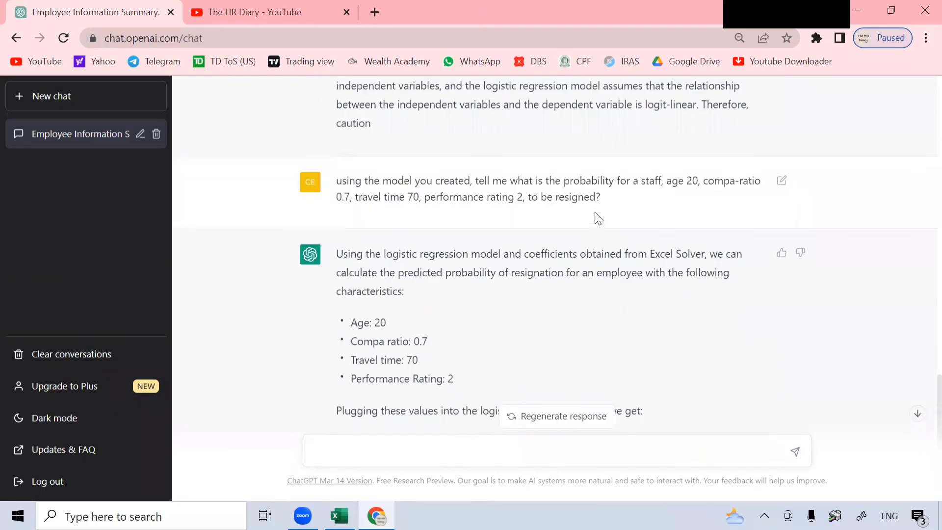
drag(620, 197, 337, 182)
right_click(362, 191)
click(406, 201)
click(341, 454)
right_click(344, 456)
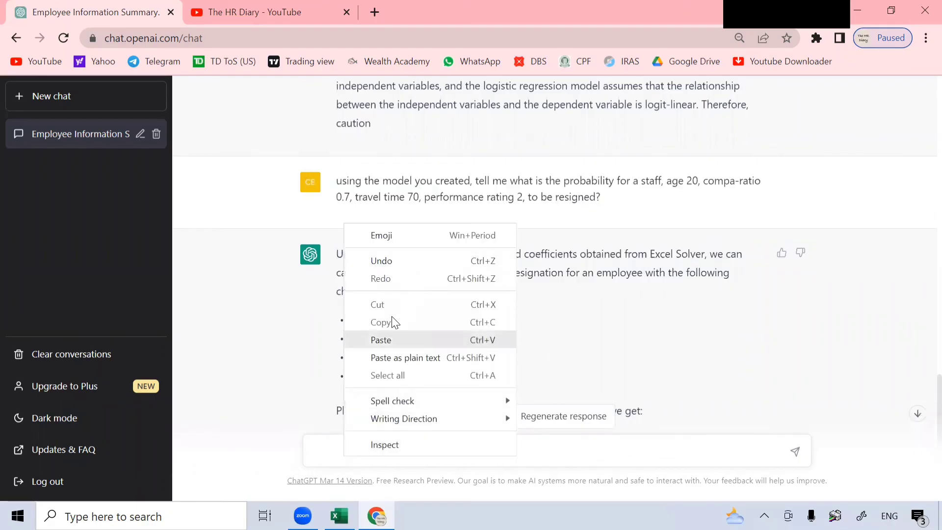
click(387, 339)
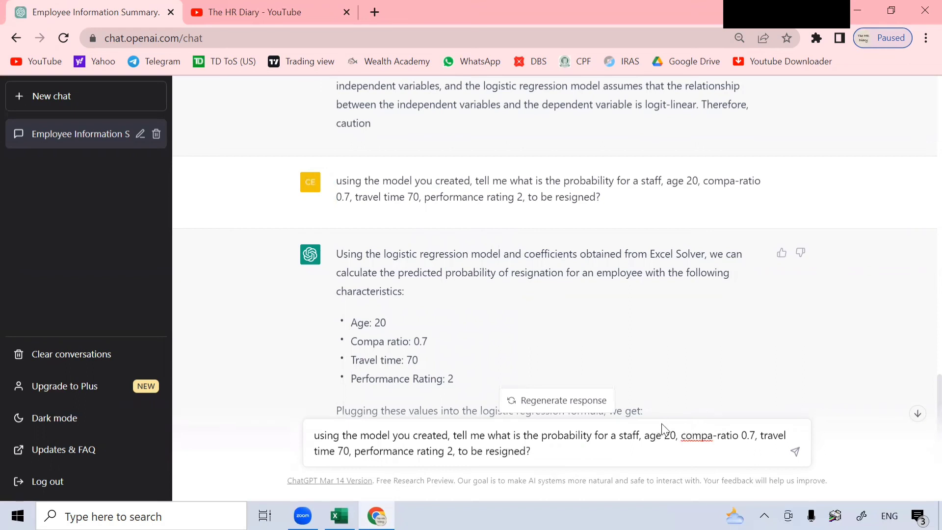
Change the pasted values to age 50, compa-ratio 1.3, travel time 10, performance rating 5
drag(669, 435, 665, 434)
text(5)
drag(756, 435, 743, 435)
text(1.3)
drag(340, 451, 345, 451)
text(1)
drag(451, 451, 446, 451)
text(5)
scroll(661, 389, down, 4)
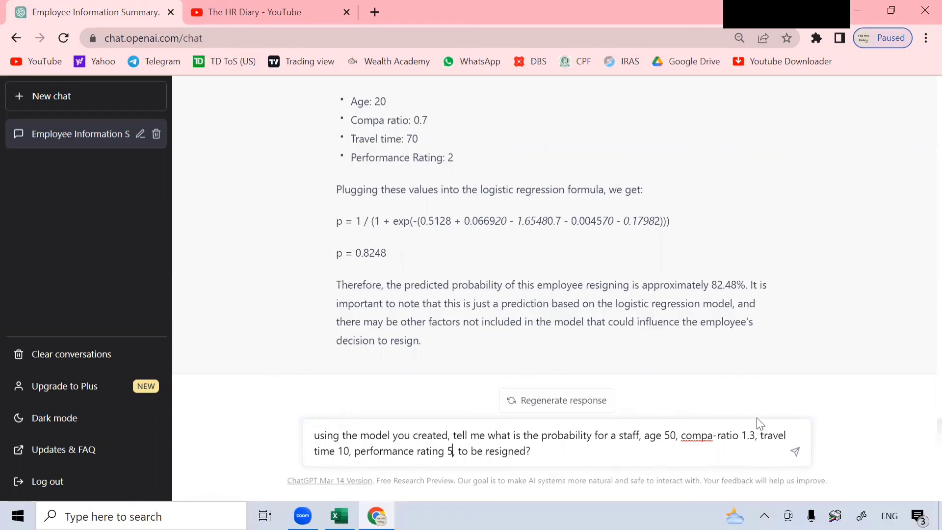
Send the age-50 question and highlight the very low p = 0.0014 (0.14%) result
click(795, 452)
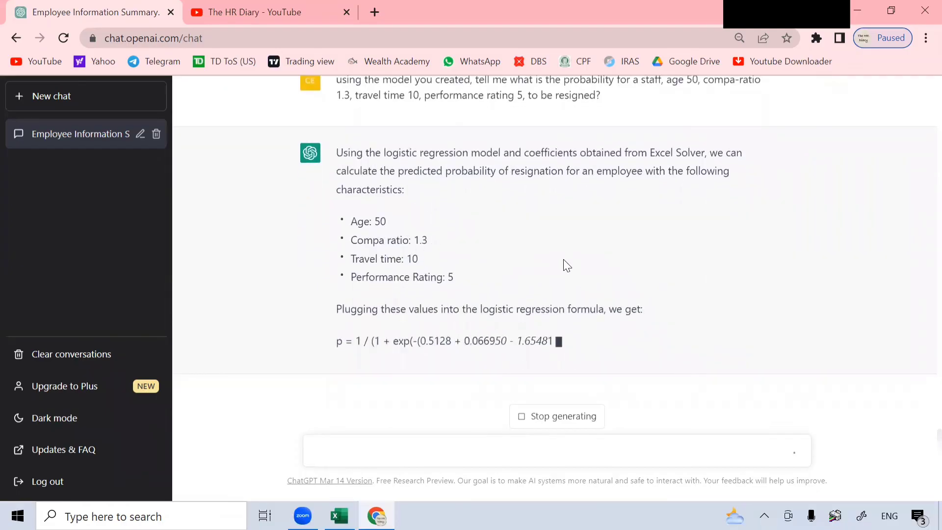
drag(478, 306, 485, 307)
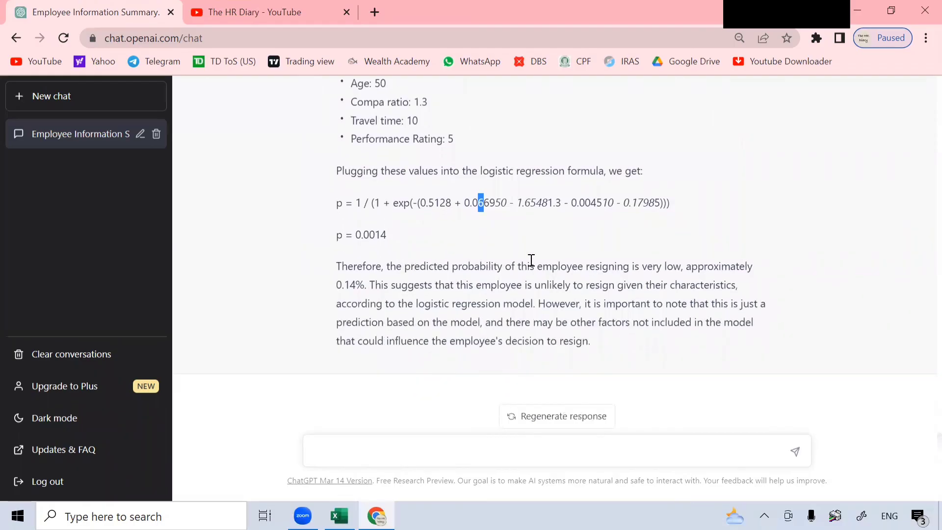
drag(642, 266, 691, 267)
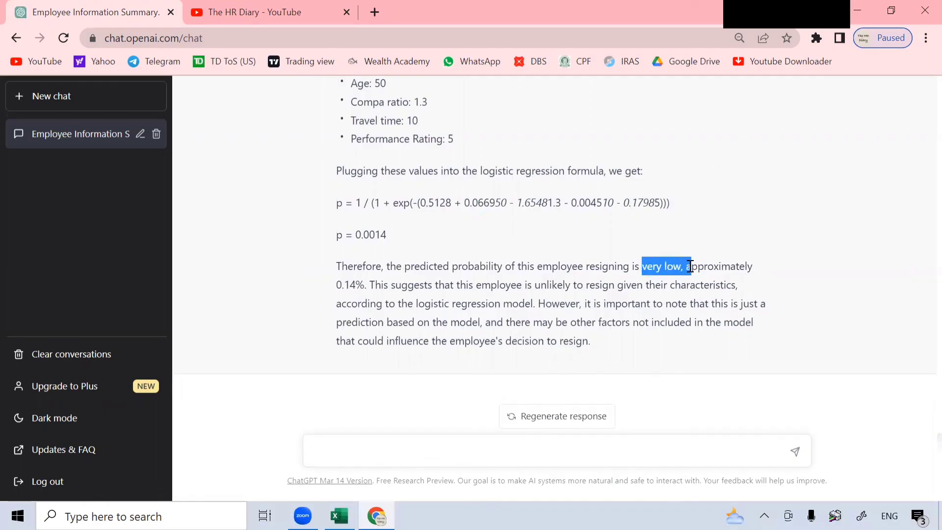
drag(336, 285, 352, 289)
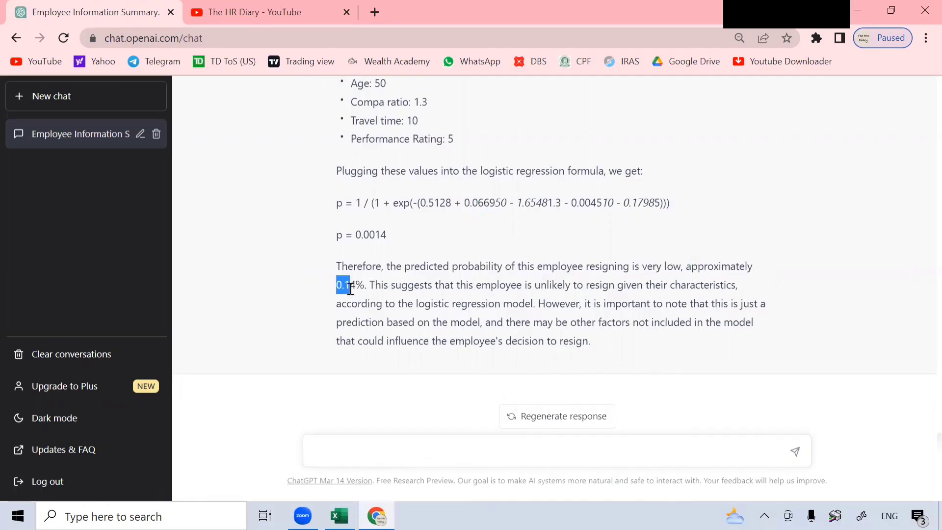
double_click(370, 235)
click(486, 285)
drag(416, 306, 531, 308)
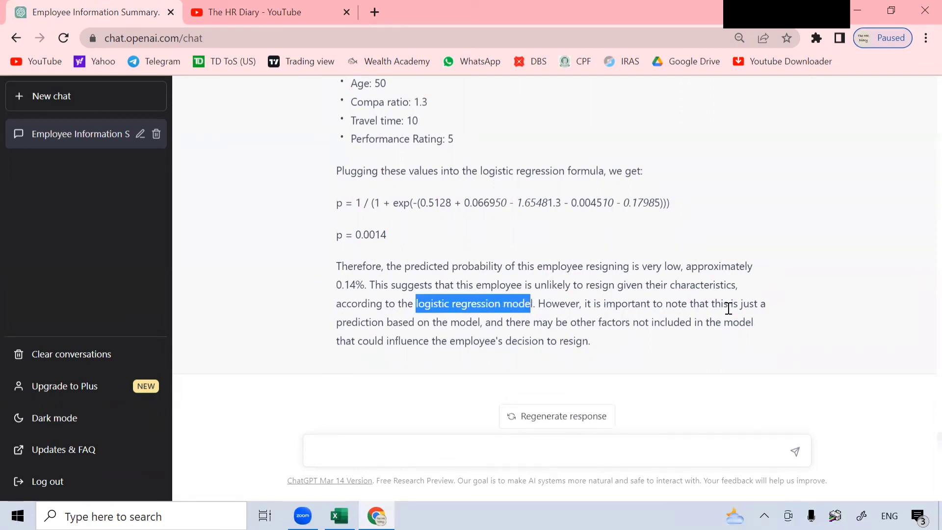
scroll(724, 307, up, 2)
scroll(722, 308, down, 2)
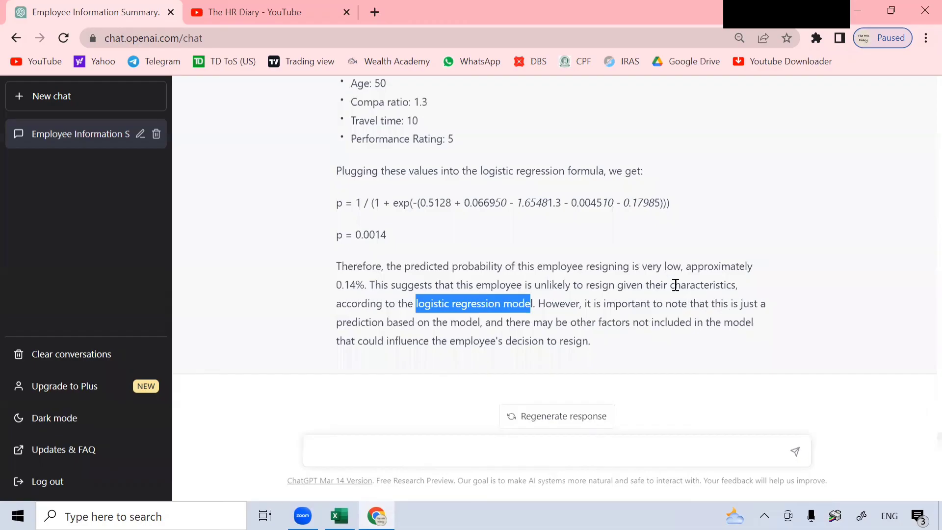